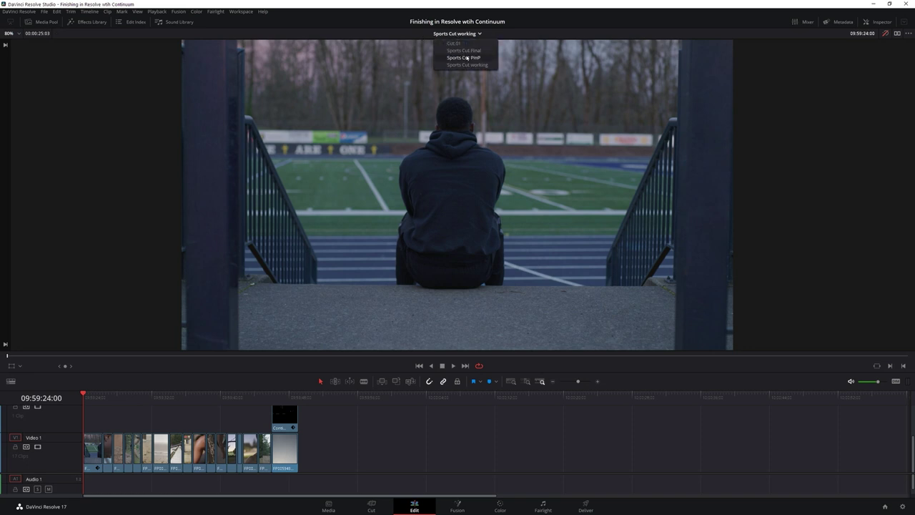
# Step: Switch to the Sports Cut PinP timeline and play the comparison
pyautogui.click(466, 57)
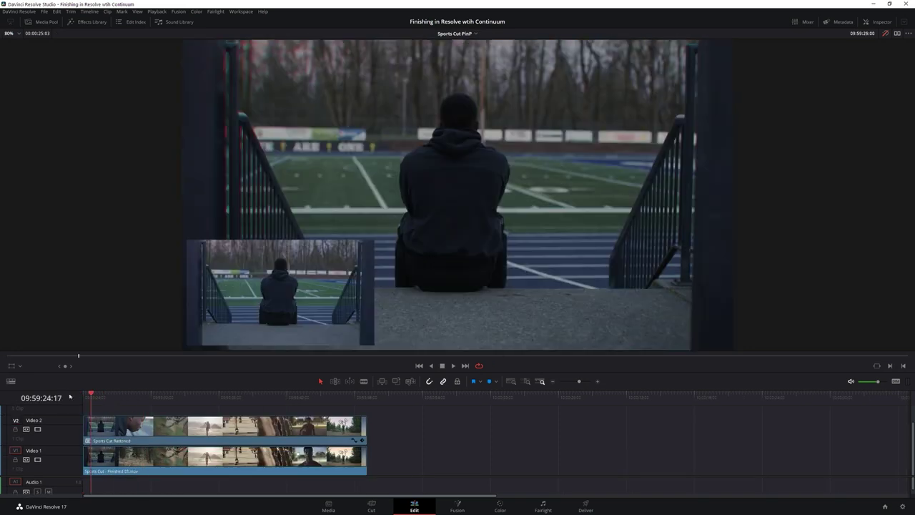
pyautogui.press('space')
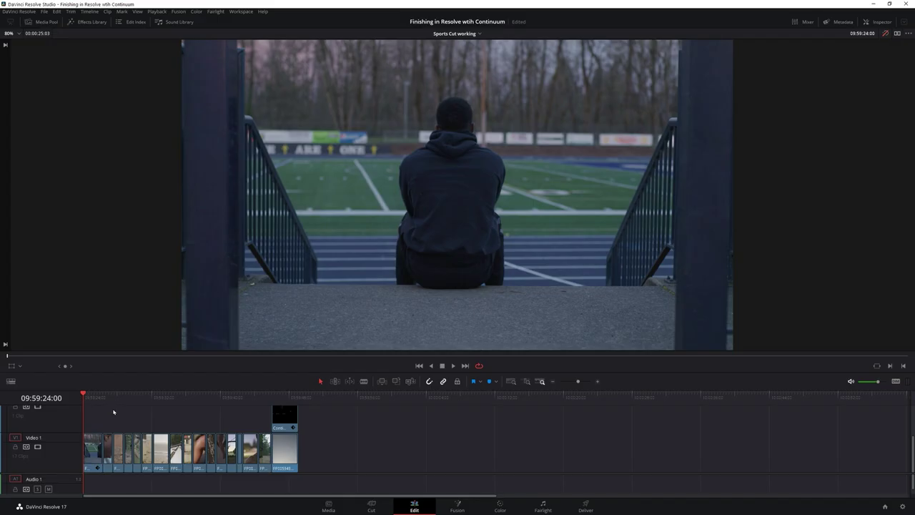
# Step: Scrub and play the edit to the basketball clip, return to the start, and move to the Color page
pyautogui.click(104, 396)
pyautogui.moveTo(106, 398); pyautogui.dragTo(221, 406)
pyautogui.press('space')
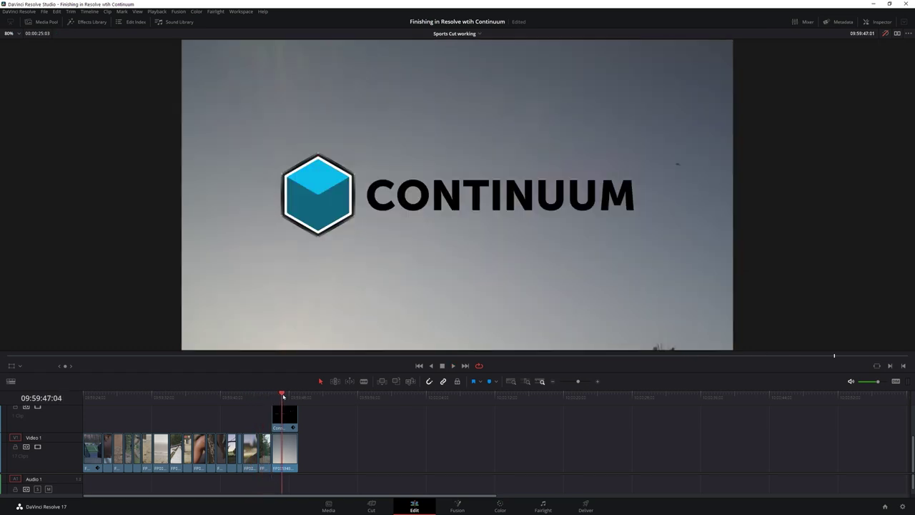
pyautogui.click(228, 395)
pyautogui.moveTo(228, 396); pyautogui.dragTo(83, 395)
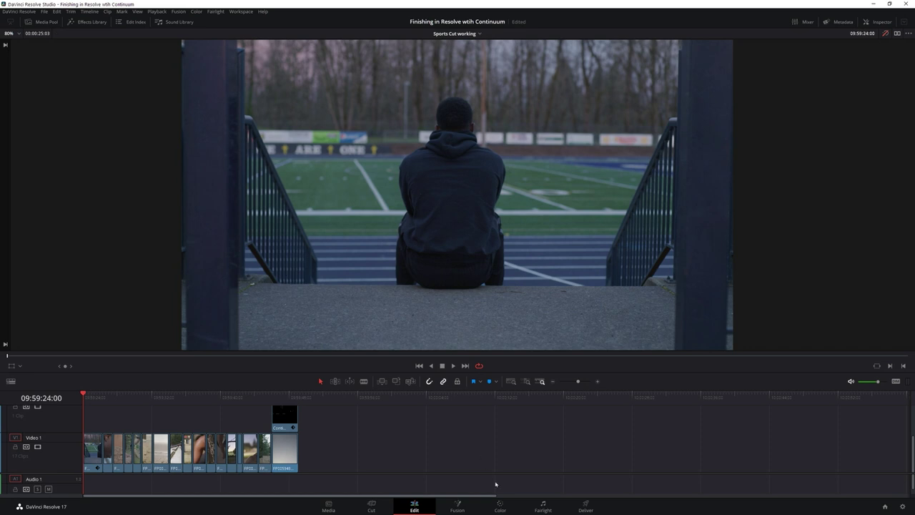
pyautogui.click(500, 506)
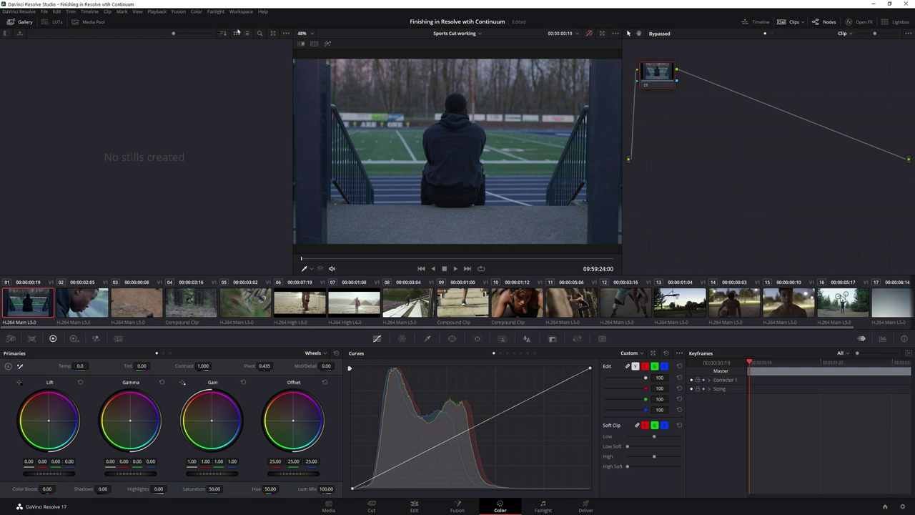
# Step: Reset the Color page UI layout, hide the mini timeline, and widen the node graph
pyautogui.click(215, 12)
pyautogui.moveTo(261, 91)
pyautogui.click(253, 130)
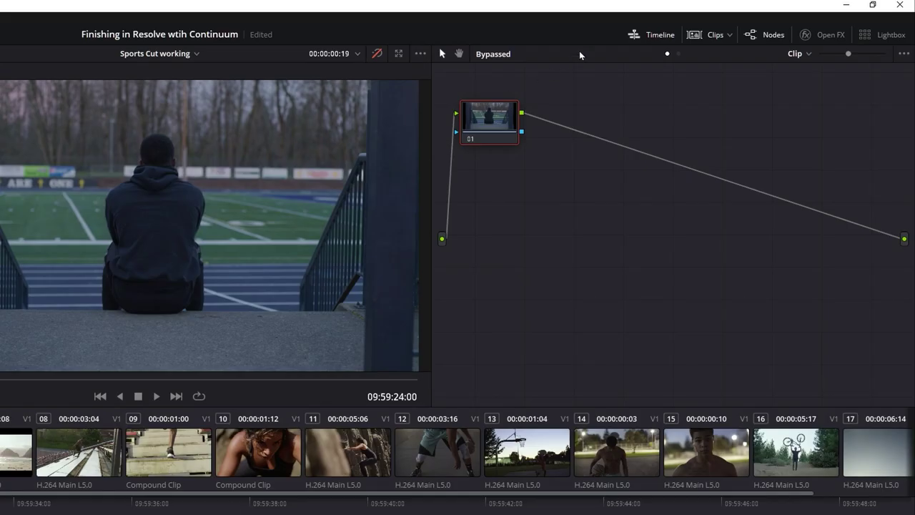
pyautogui.click(756, 22)
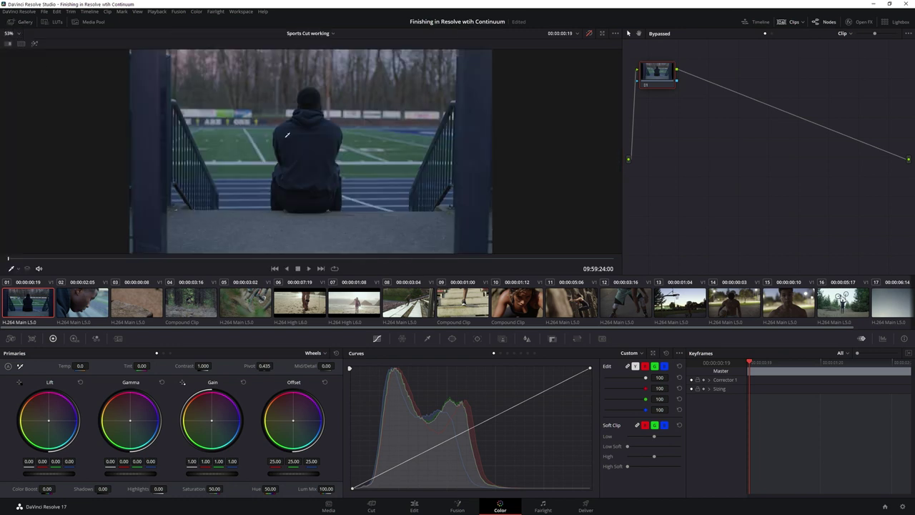
pyautogui.moveTo(621, 274); pyautogui.dragTo(563, 273)
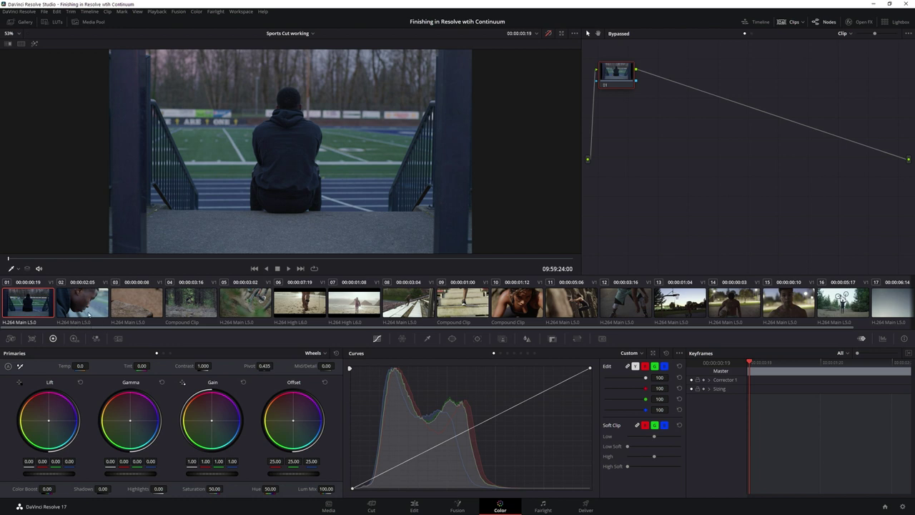
# Step: Put clips 01 and 02 into a new group named 'BB Early Morning'
pyautogui.keyDown('ctrl'); pyautogui.click(36, 306); pyautogui.keyUp('ctrl')
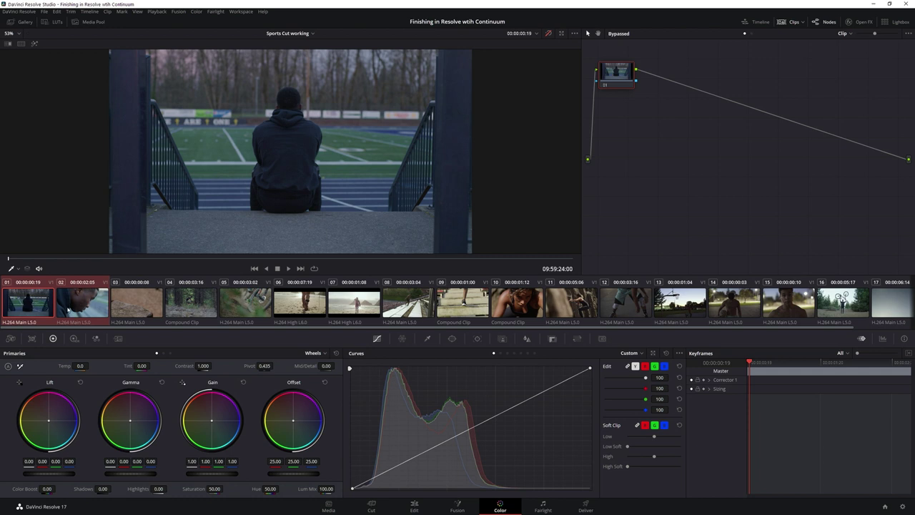
pyautogui.rightClick(97, 308)
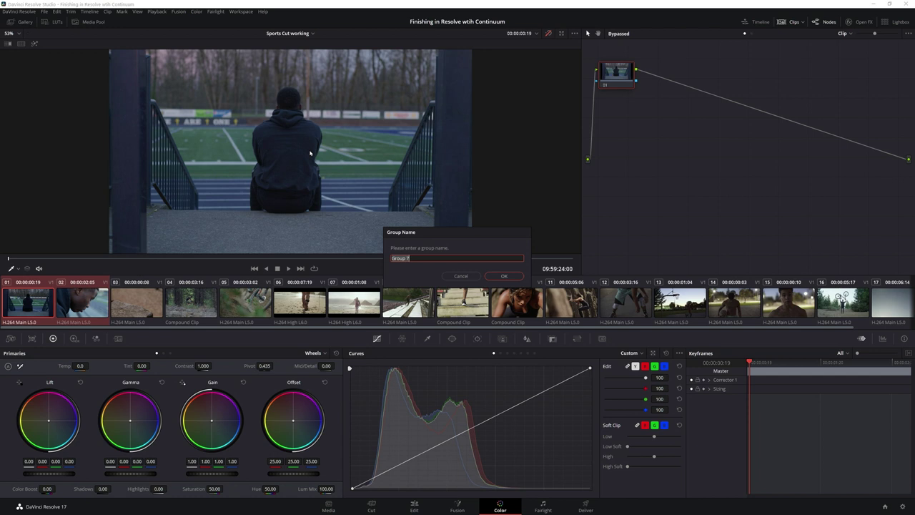
pyautogui.write('BB')
pyautogui.write(' Early Morning')
pyautogui.press('Return')
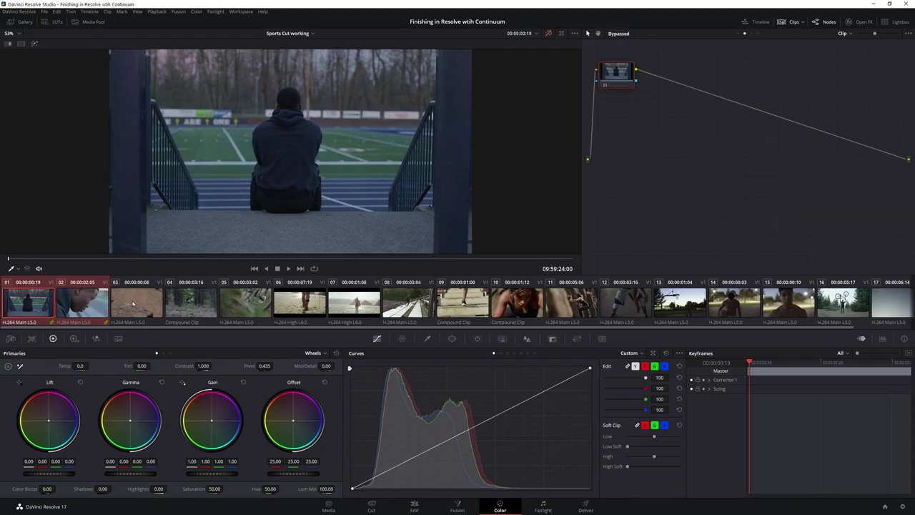
# Step: Group clips 03, 10 and 11 into a new group named 'BB Rock climbing'
pyautogui.click(134, 303)
pyautogui.keyDown('ctrl'); pyautogui.click(525, 302); pyautogui.keyUp('ctrl')
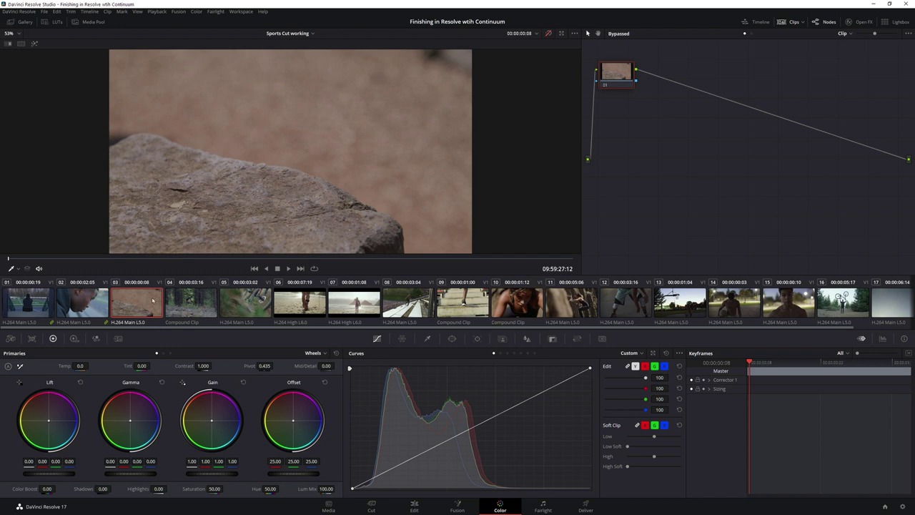
pyautogui.click(149, 298)
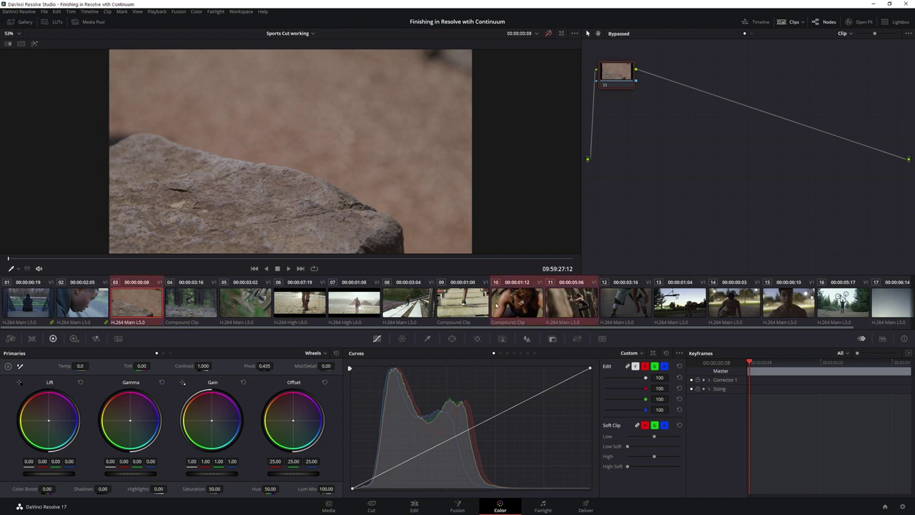
pyautogui.rightClick(562, 308)
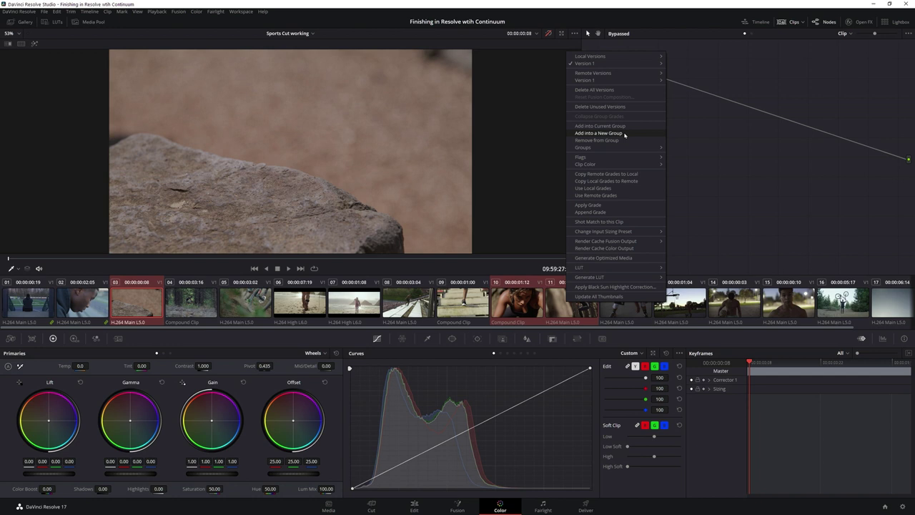
pyautogui.click(599, 133)
pyautogui.write('BB')
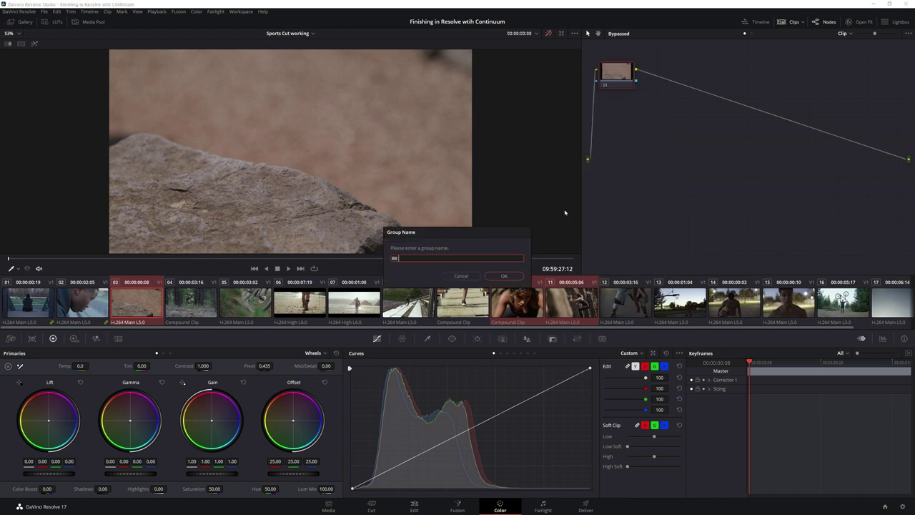
pyautogui.write(' Rock climbing')
pyautogui.press('Return')
# Step: Select clips 04 and 05 and bring up their grouping options
pyautogui.click(183, 300)
pyautogui.keyDown('ctrl'); pyautogui.click(247, 304); pyautogui.keyUp('ctrl')
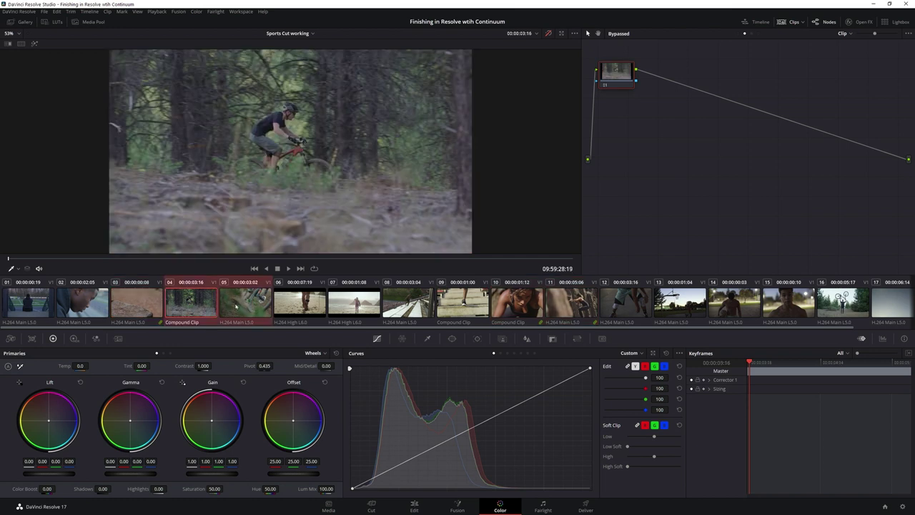
pyautogui.rightClick(252, 305)
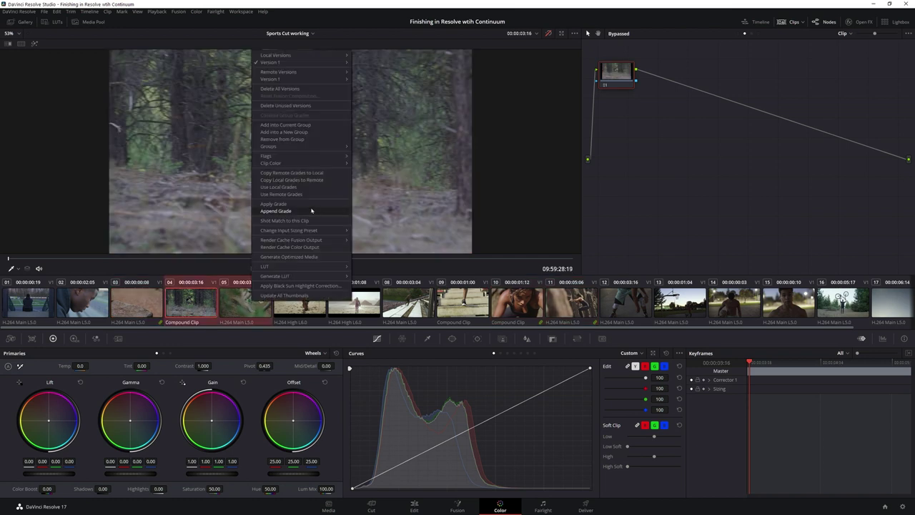
pyautogui.moveTo(334, 148)
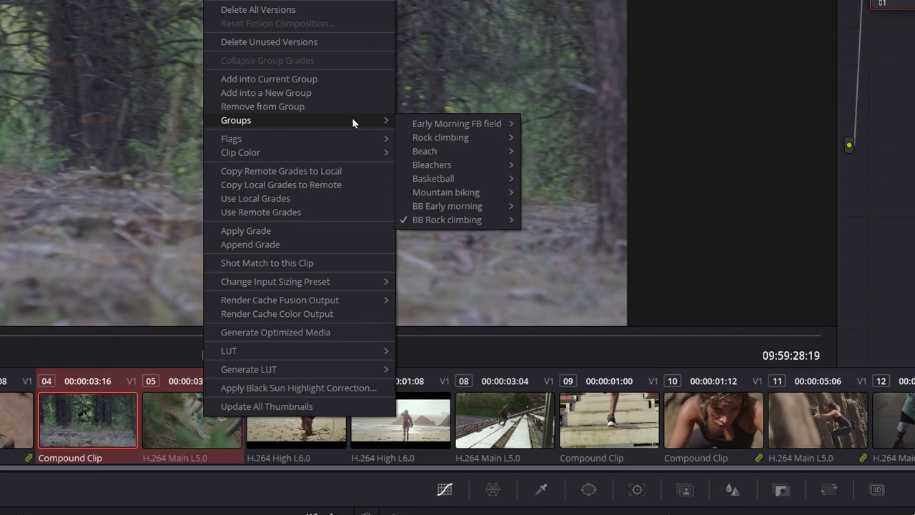
pyautogui.moveTo(484, 153)
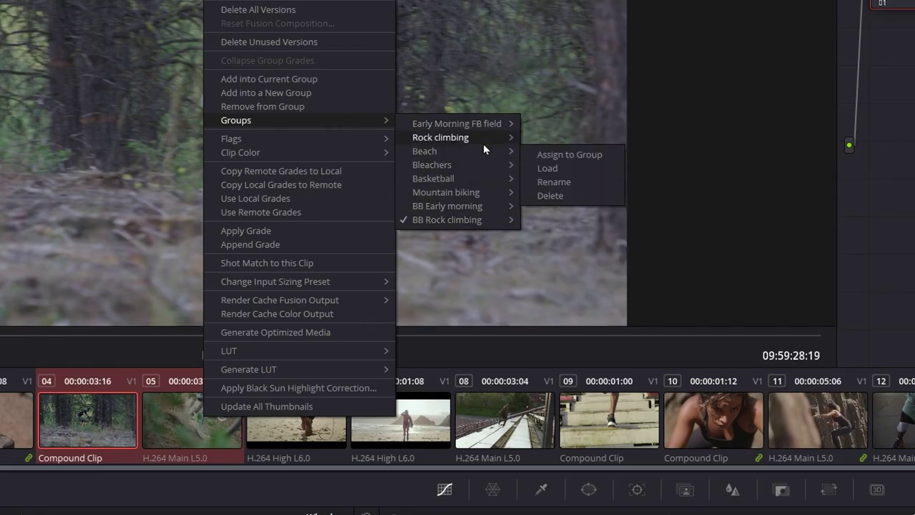
pyautogui.moveTo(481, 193)
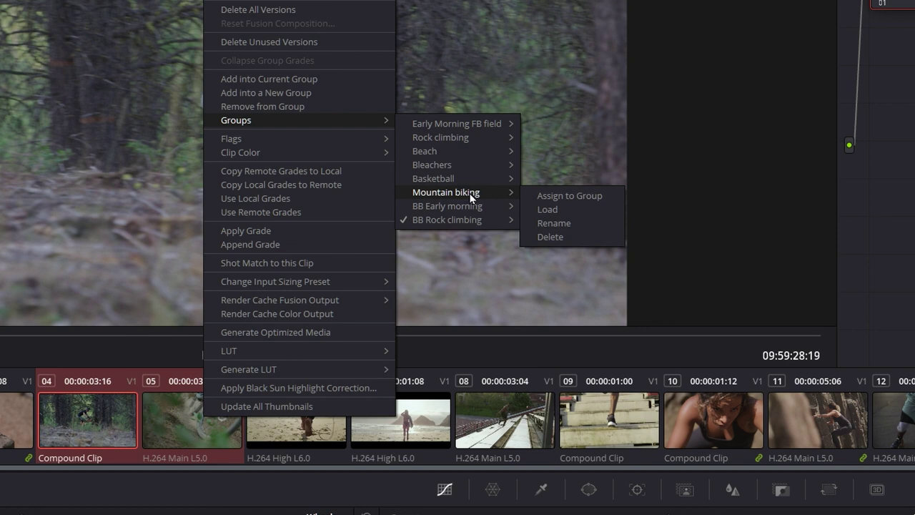
pyautogui.moveTo(467, 170)
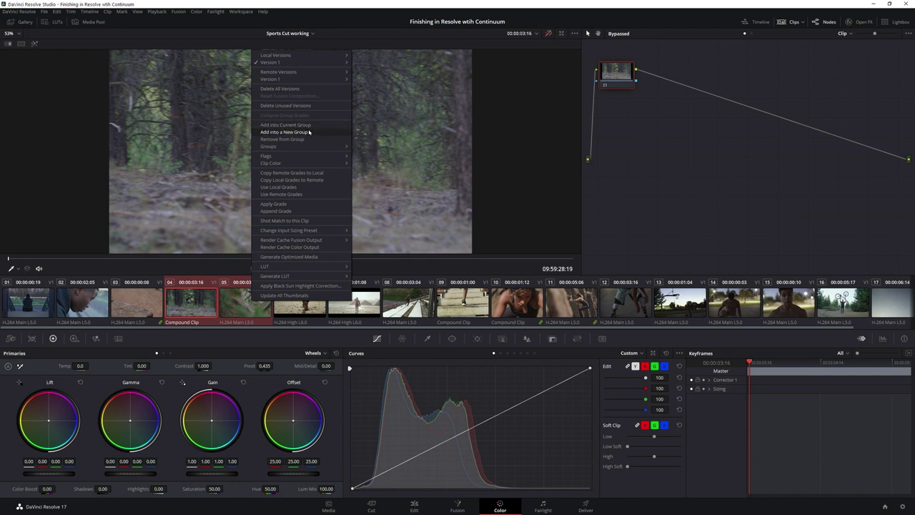
# Step: Create a new group for clips 04 and 05 named 'BB Mountain'
pyautogui.click(322, 132)
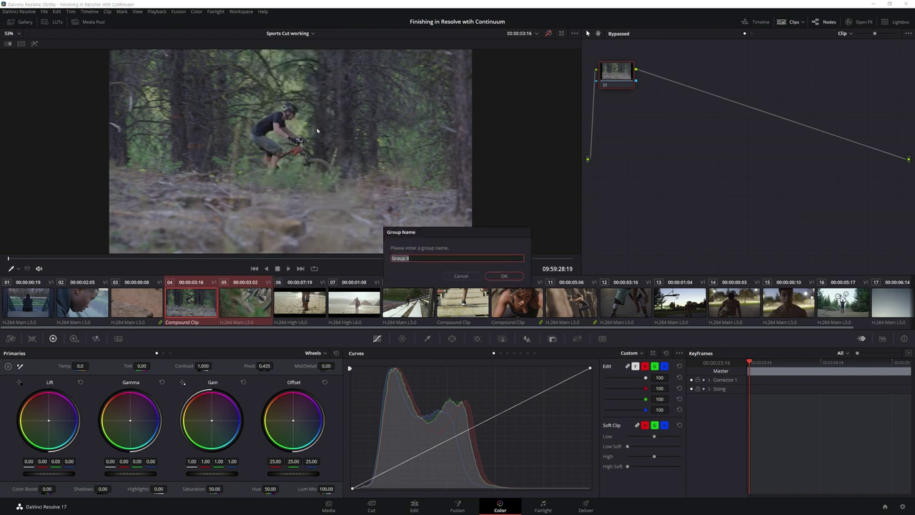
pyautogui.write('BB Mountain bike')
pyautogui.press('Return')
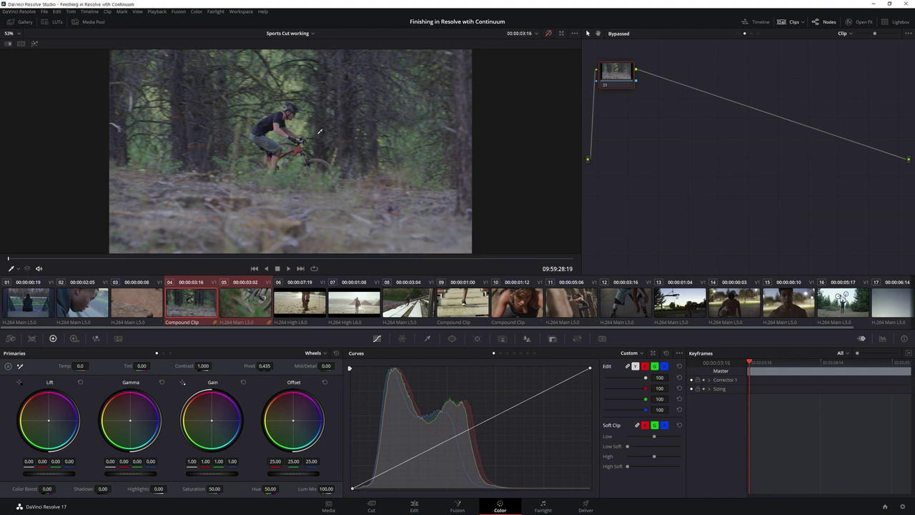
# Step: Group beach clips 06 and 07 into a new group named 'Beach'
pyautogui.click(312, 306)
pyautogui.keyDown('ctrl'); pyautogui.click(351, 313); pyautogui.keyUp('ctrl')
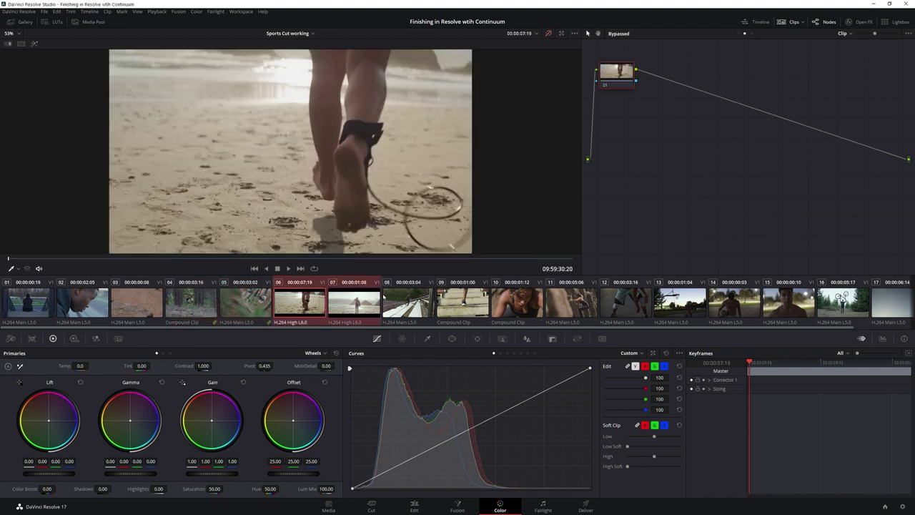
pyautogui.rightClick(372, 304)
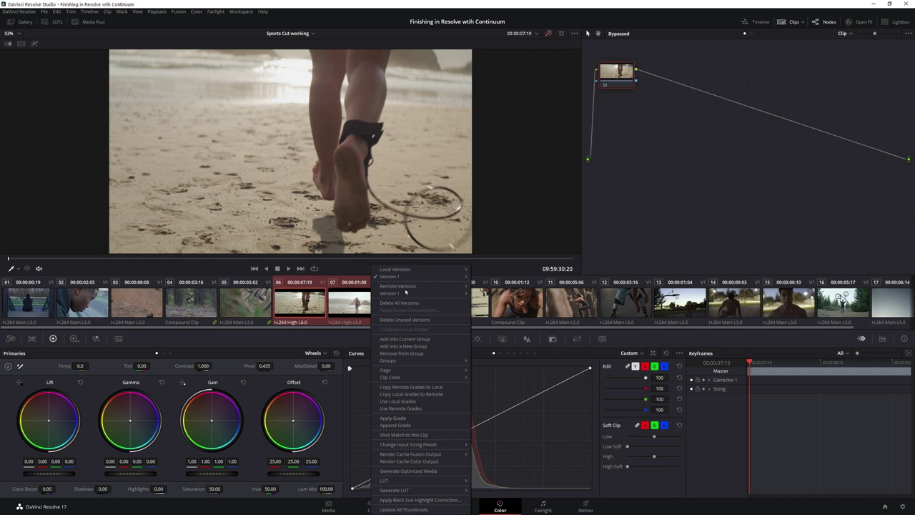
pyautogui.click(429, 347)
pyautogui.write('Beach')
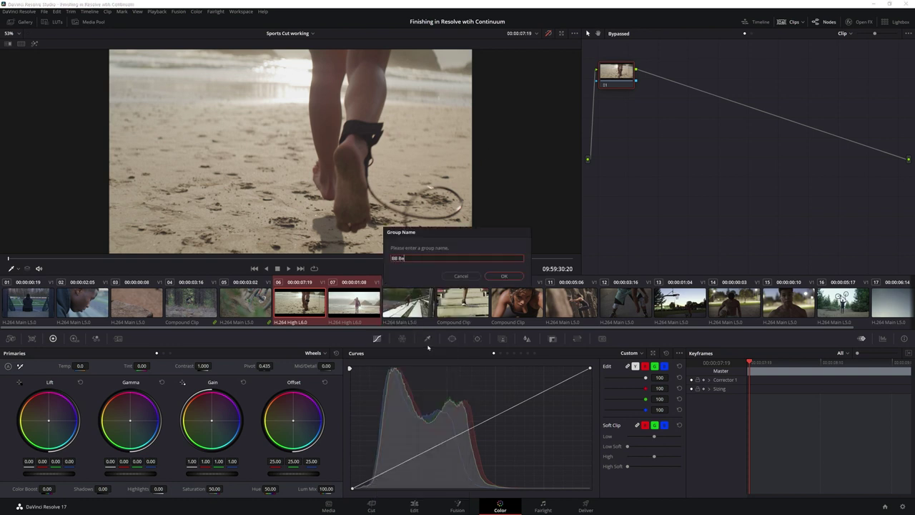
pyautogui.press('Return')
# Step: Group basketball clips 12–15 into a new group named 'BB Basketball'
pyautogui.rightClick(409, 304)
pyautogui.press('Escape')
pyautogui.click(517, 302)
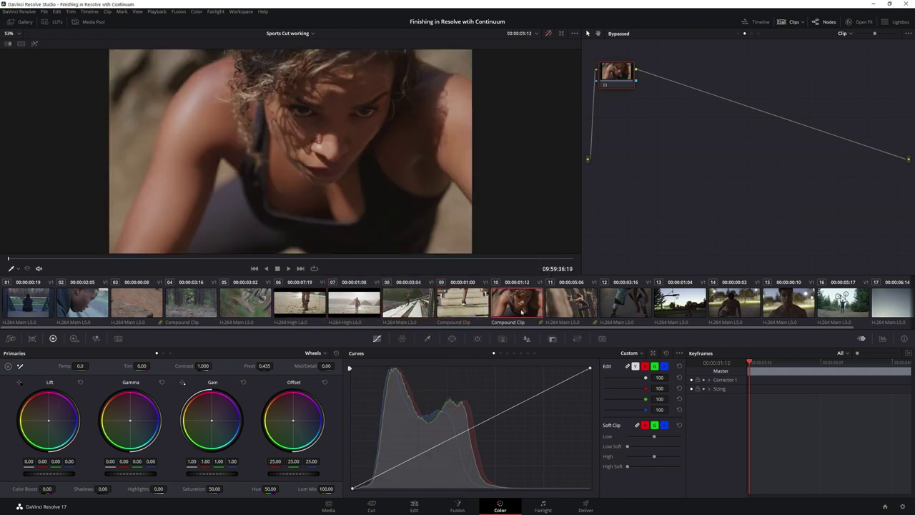
pyautogui.click(625, 302)
pyautogui.keyDown('shift'); pyautogui.click(786, 302); pyautogui.keyUp('shift')
pyautogui.rightClick(784, 306)
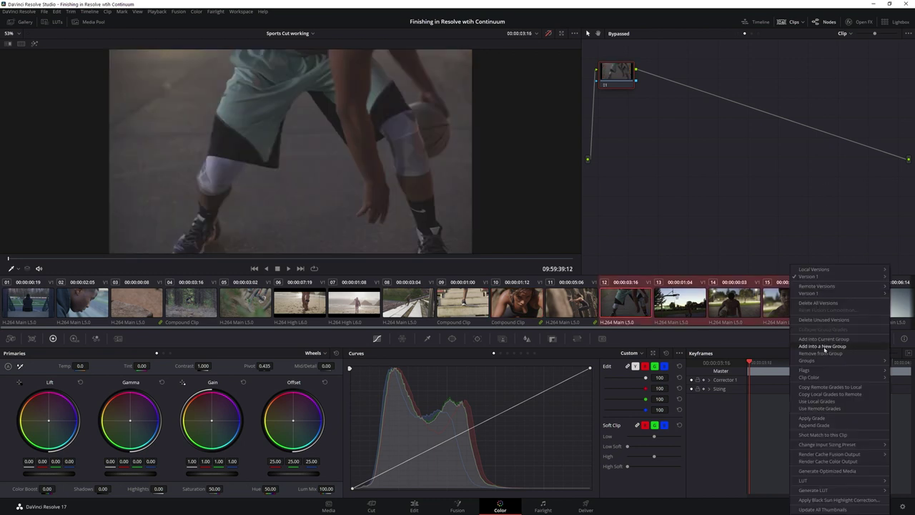
pyautogui.click(818, 347)
pyautogui.write('BB Basketball')
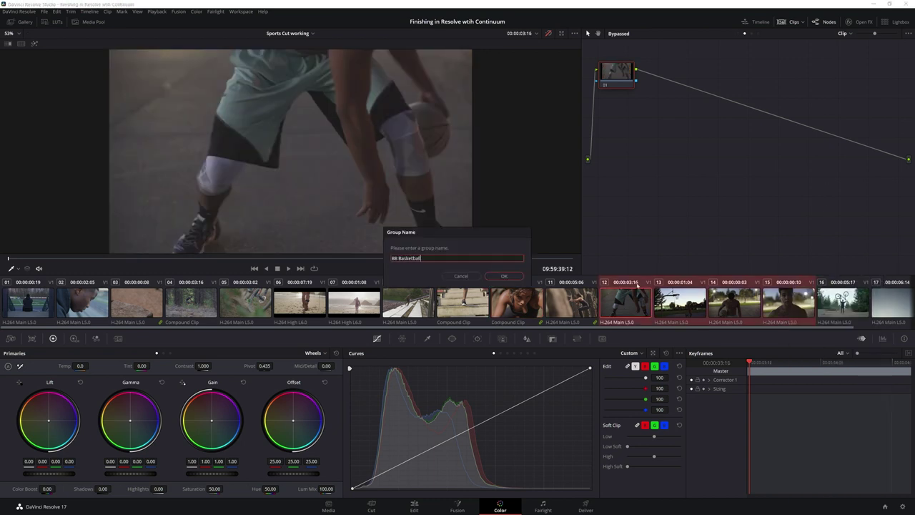
pyautogui.press('Return')
# Step: Assign bike clip 16 to the BB Mountain bike group
pyautogui.click(829, 300)
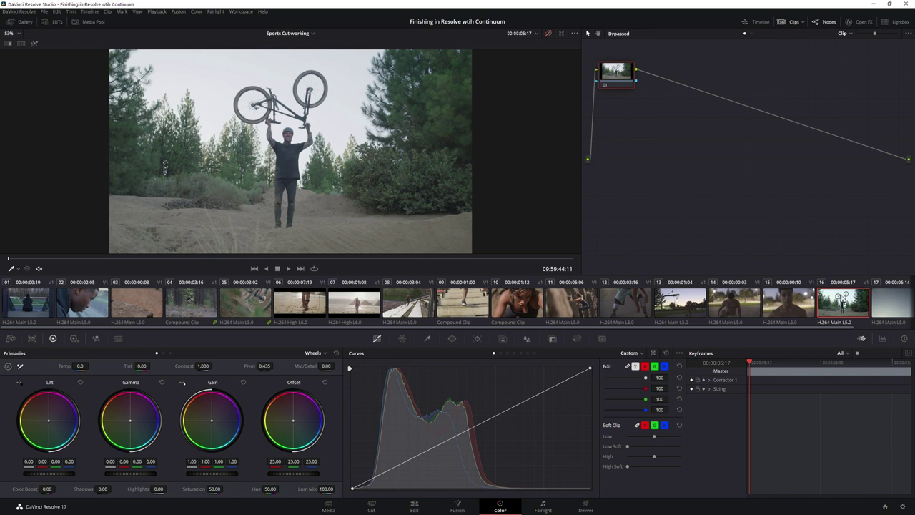
pyautogui.rightClick(886, 312)
pyautogui.moveTo(832, 132)
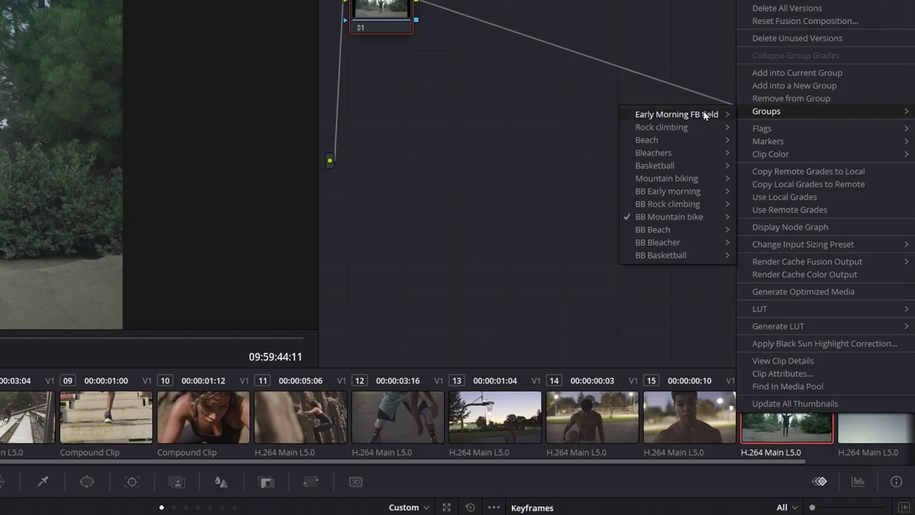
pyautogui.moveTo(782, 193)
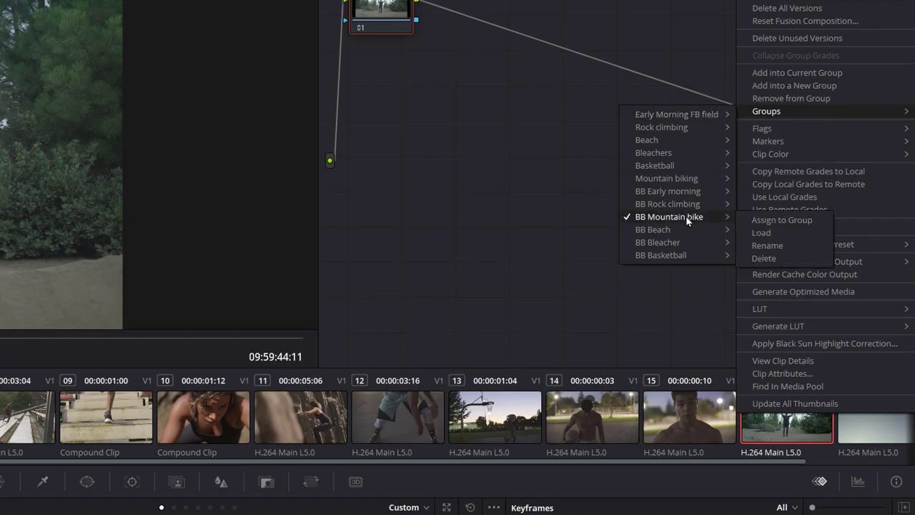
pyautogui.click(815, 221)
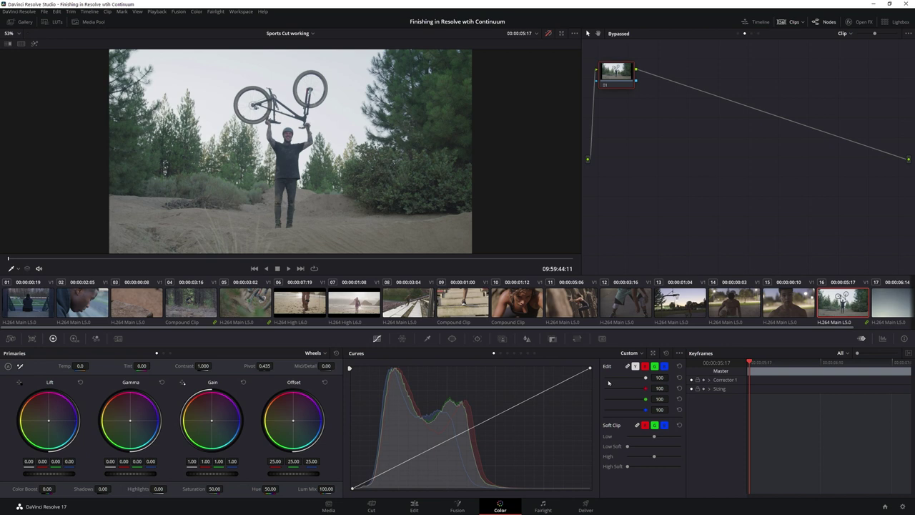
# Step: Re-enable grading on logo clip 17, loop-play it, and raise Color Boost for a bluer sky
pyautogui.click(890, 307)
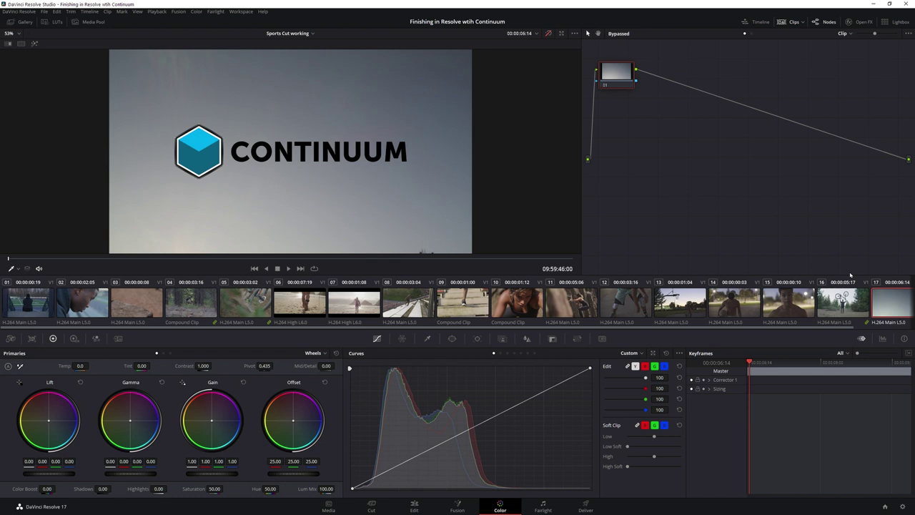
pyautogui.hotkey('shift', 'd')
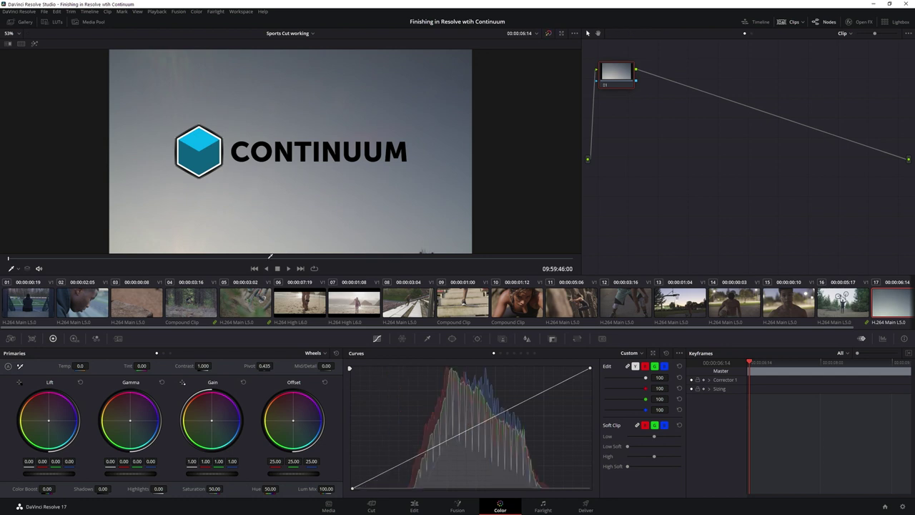
pyautogui.click(313, 268)
pyautogui.click(288, 268)
pyautogui.press('space')
pyautogui.moveTo(42, 489); pyautogui.dragTo(57, 489)
pyautogui.press('space')
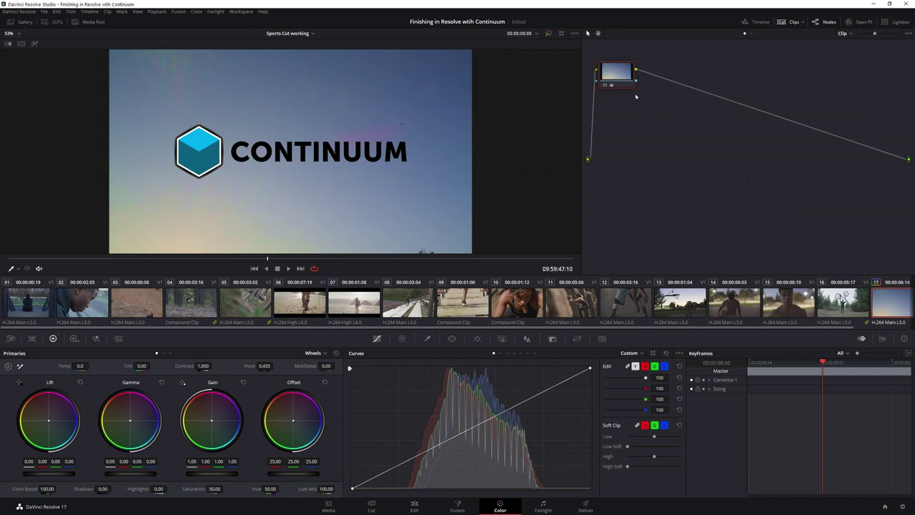
# Step: Add a second serial node to the logo clip's grade
pyautogui.click(241, 11)
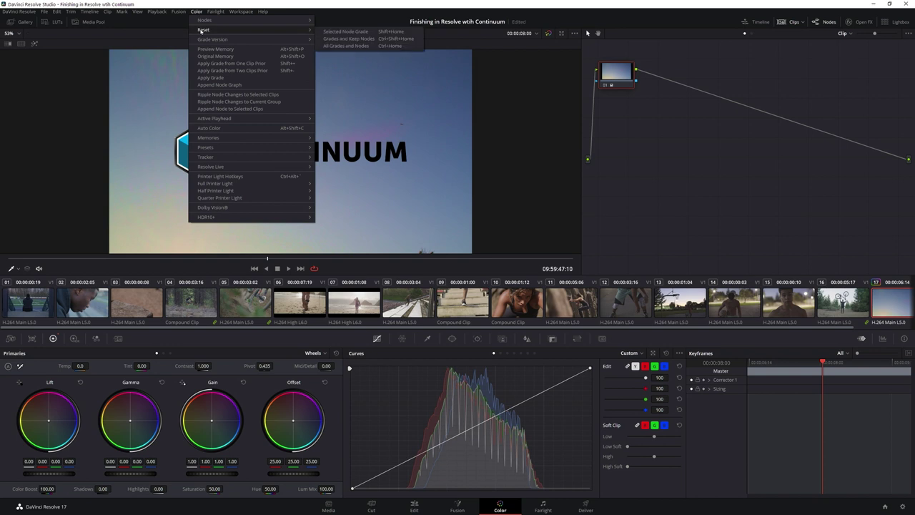
pyautogui.moveTo(203, 20)
pyautogui.click(402, 42)
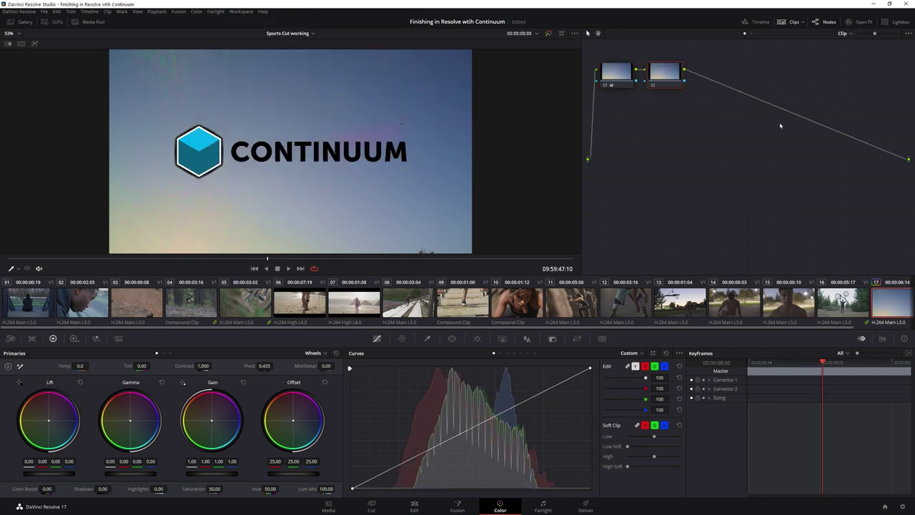
# Step: Apply BCC Fast Lens Blur from OpenFX to node 02 with Iris Scale 40.4
pyautogui.click(861, 24)
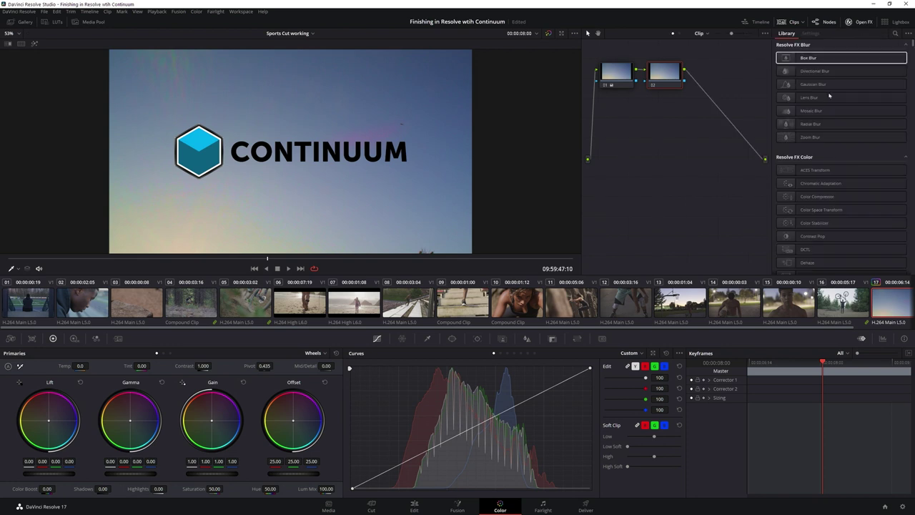
pyautogui.click(894, 34)
pyautogui.write('bcc')
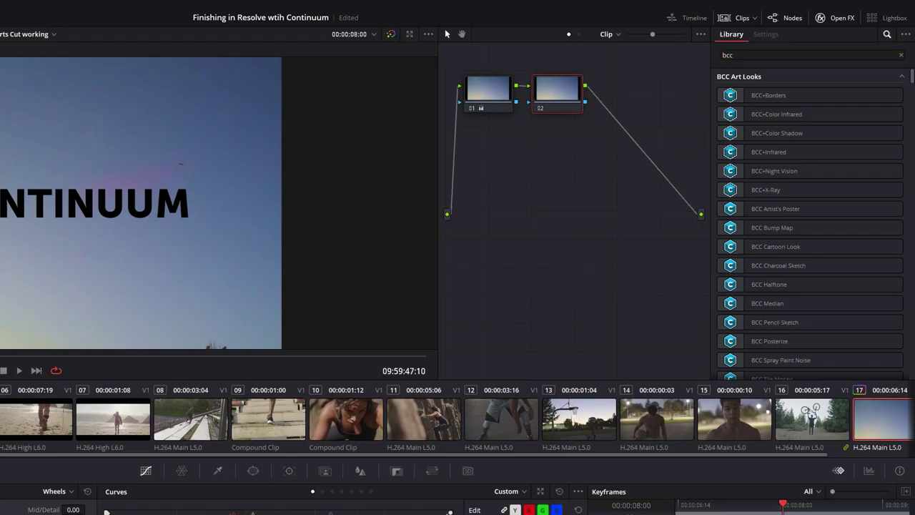
pyautogui.scroll(-5, 913, 65)
pyautogui.scroll(-5, 784, 131)
pyautogui.scroll(8, 810, 178)
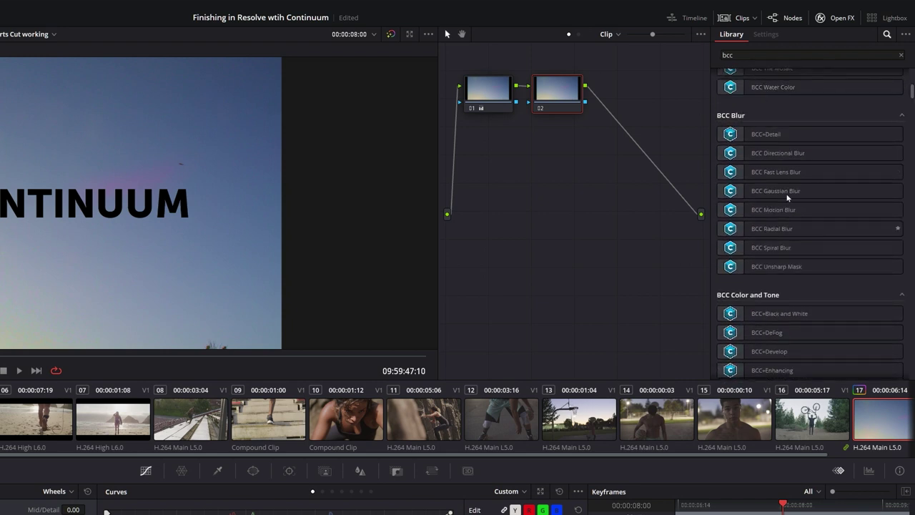
pyautogui.moveTo(779, 171); pyautogui.dragTo(556, 101)
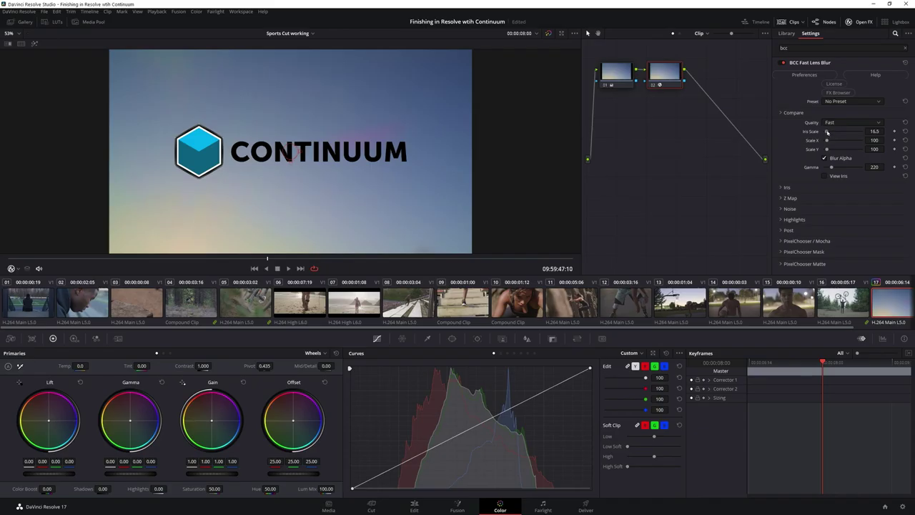
pyautogui.moveTo(827, 132); pyautogui.dragTo(836, 131)
pyautogui.click(289, 268)
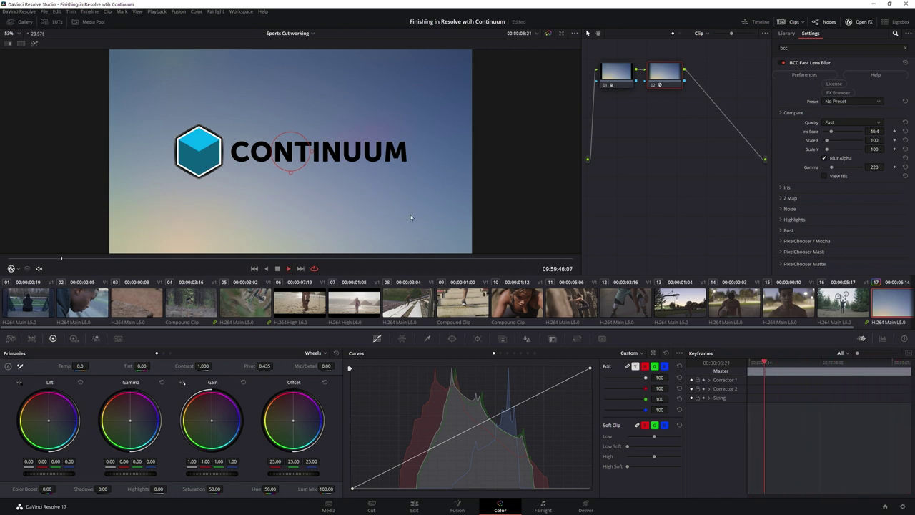
# Step: Stop playback and add a third serial node to the logo clip
pyautogui.press('space')
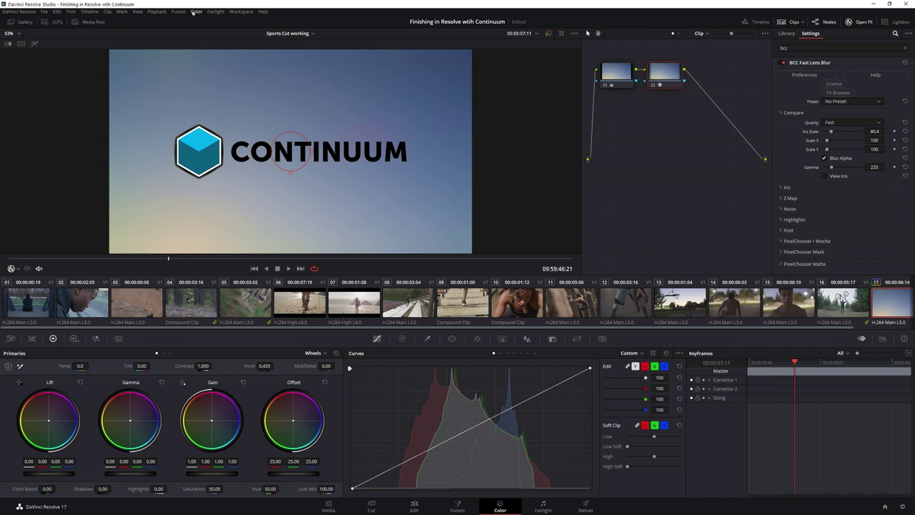
pyautogui.click(193, 12)
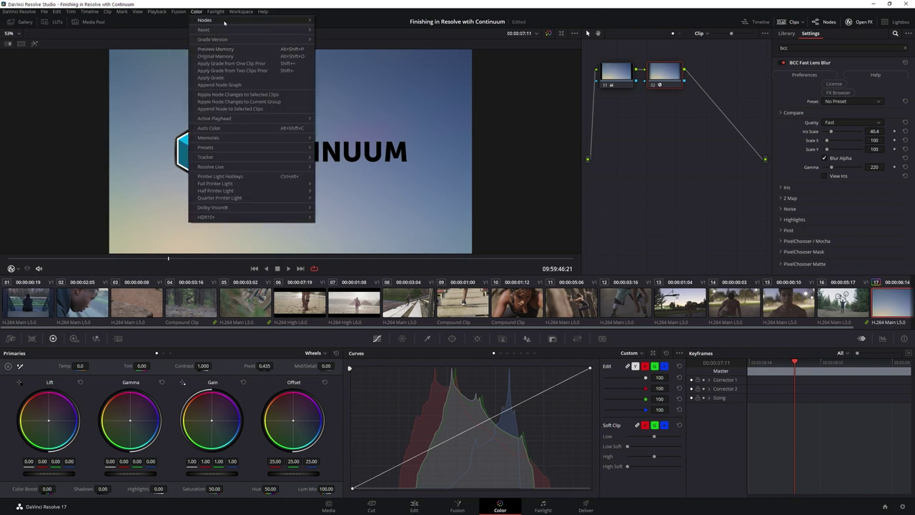
pyautogui.moveTo(223, 21)
pyautogui.click(340, 38)
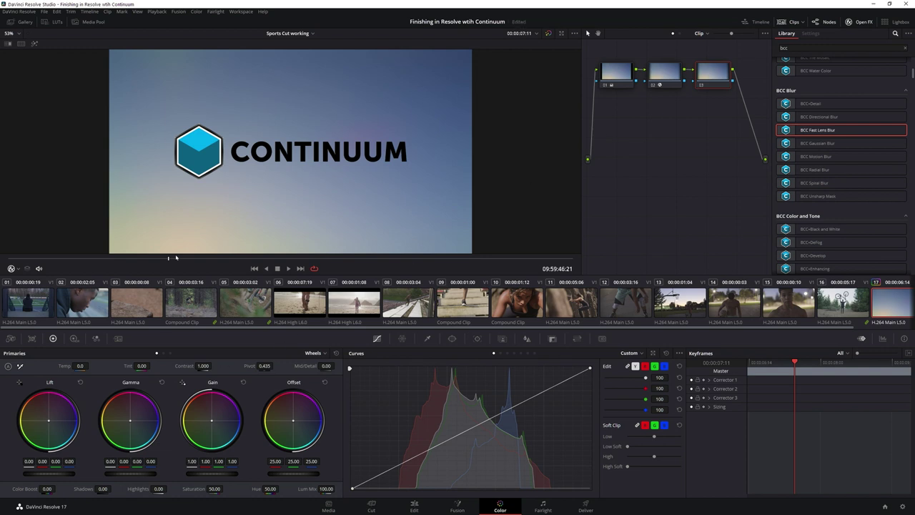
# Step: Add an inverted, softened elliptical window on node 03 with lowered Gain and Gamma
pyautogui.click(451, 338)
pyautogui.click(359, 403)
pyautogui.moveTo(349, 152); pyautogui.dragTo(458, 151)
pyautogui.moveTo(293, 100); pyautogui.dragTo(290, 60)
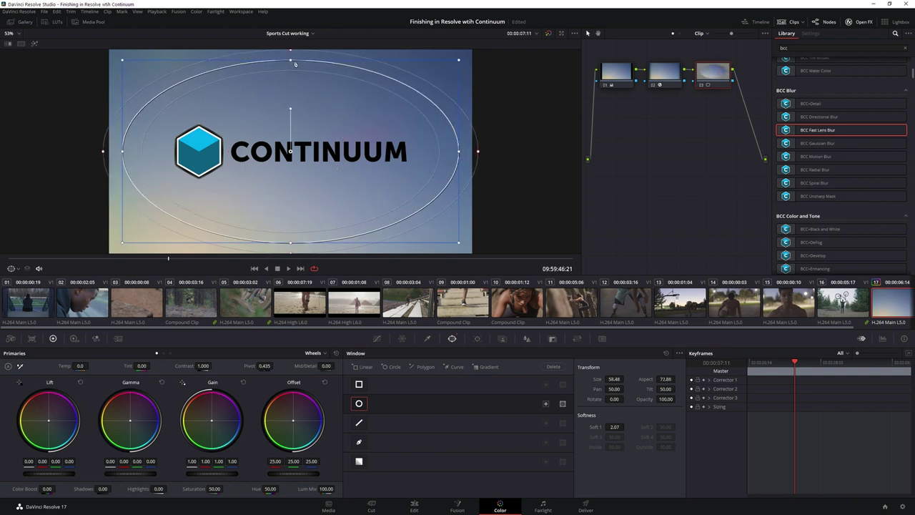
pyautogui.click(545, 403)
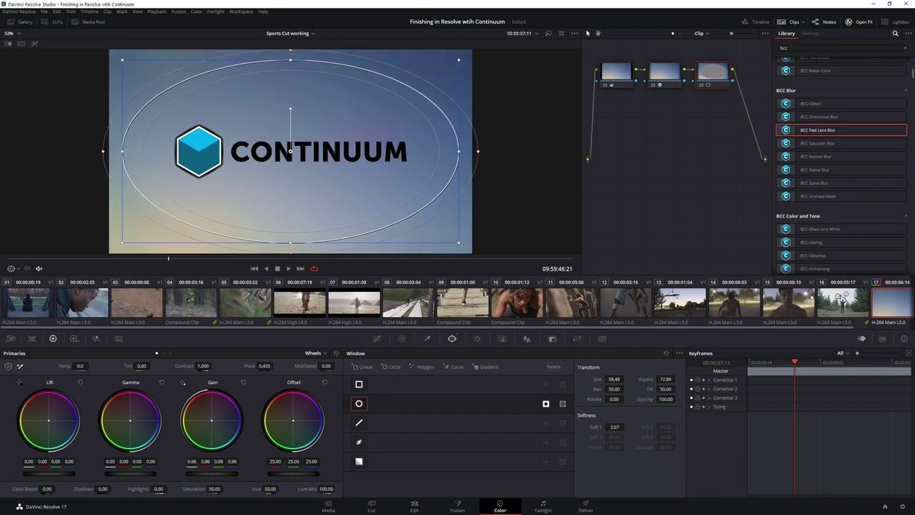
pyautogui.moveTo(211, 473); pyautogui.dragTo(189, 473)
pyautogui.moveTo(128, 474); pyautogui.dragTo(125, 475)
pyautogui.moveTo(477, 151); pyautogui.dragTo(529, 151)
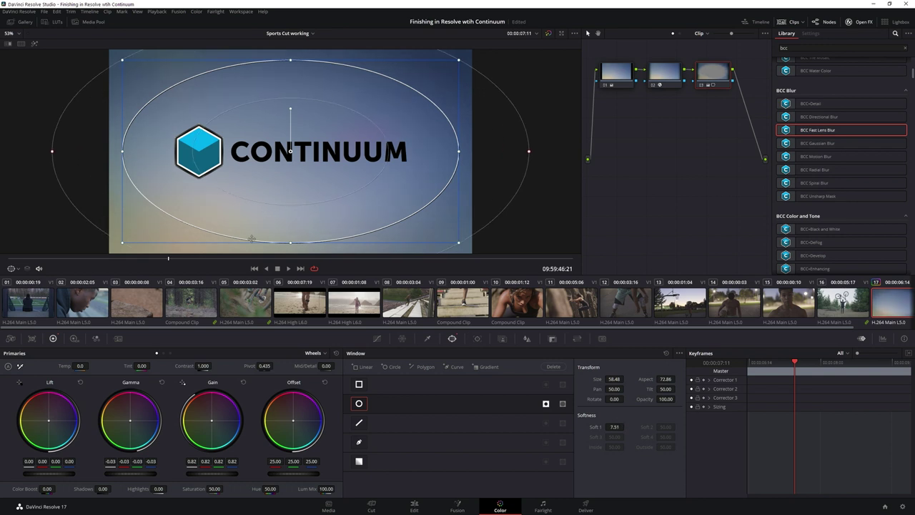
# Step: Turn the viewer window overlay Off and play the clip to review the vignette
pyautogui.click(15, 268)
pyautogui.click(25, 281)
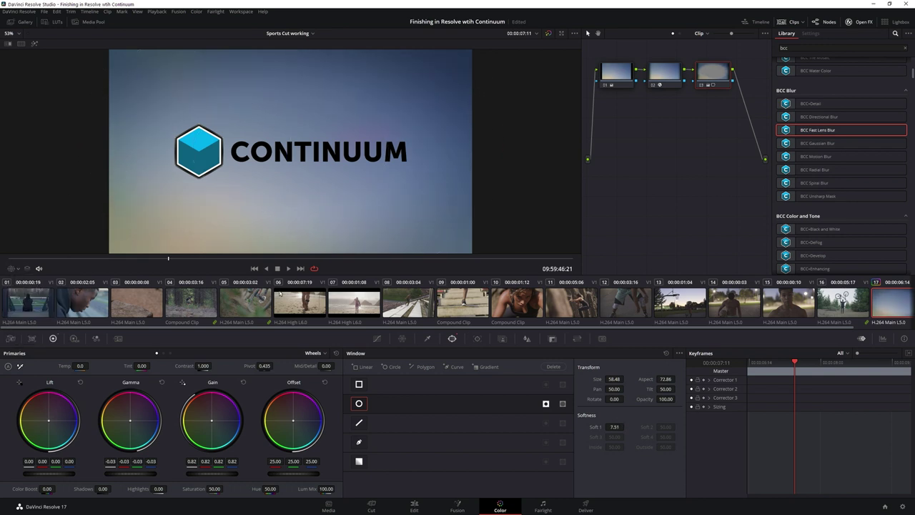
pyautogui.click(290, 269)
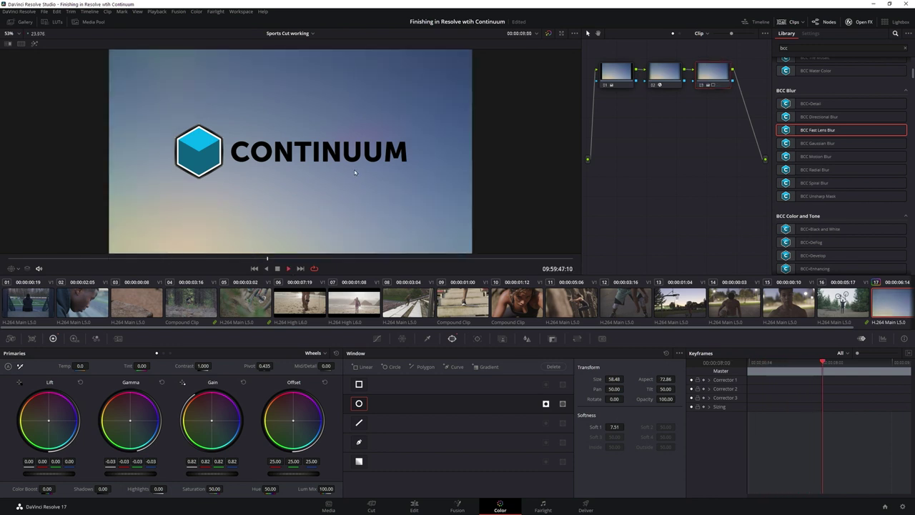
pyautogui.press('space')
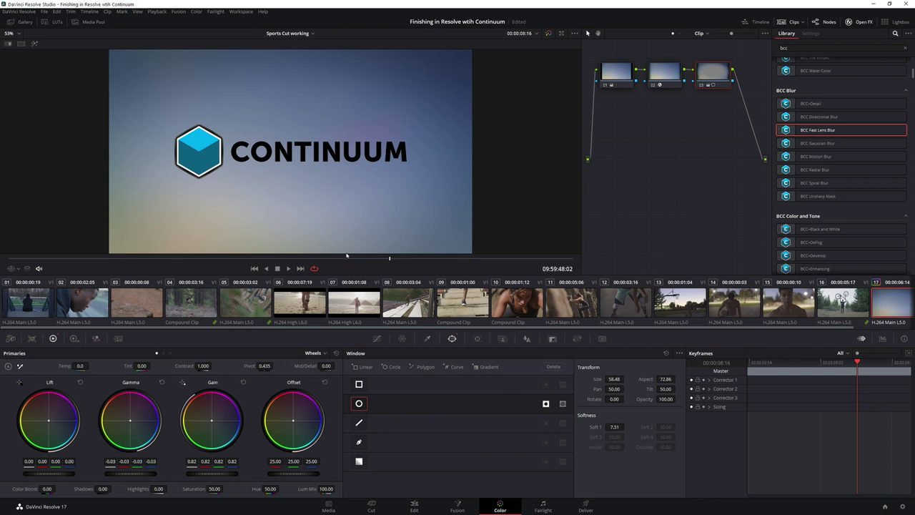
pyautogui.press('Left')
pyautogui.press('Left')
pyautogui.press('Left')
pyautogui.press('Left')
pyautogui.press('Left')
pyautogui.press('Left')
pyautogui.press('Left')
pyautogui.press('Left')
# Step: Play and step through basketball clips 12 to 15
pyautogui.press('Right')
pyautogui.press('Right')
pyautogui.press('Right')
pyautogui.click(628, 308)
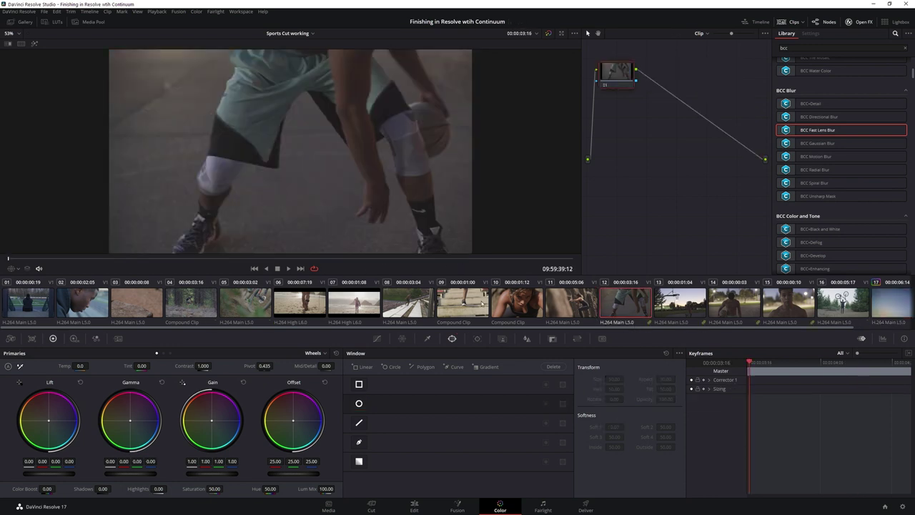
pyautogui.press('space')
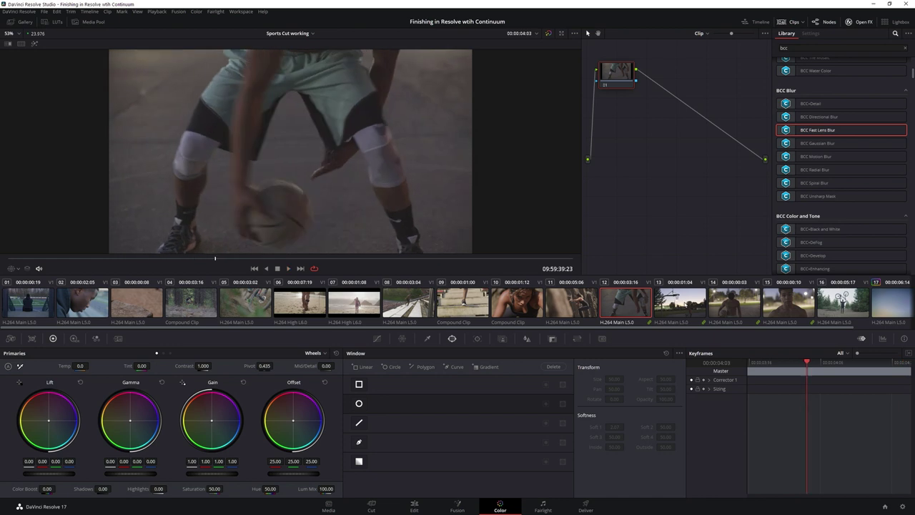
pyautogui.press('space')
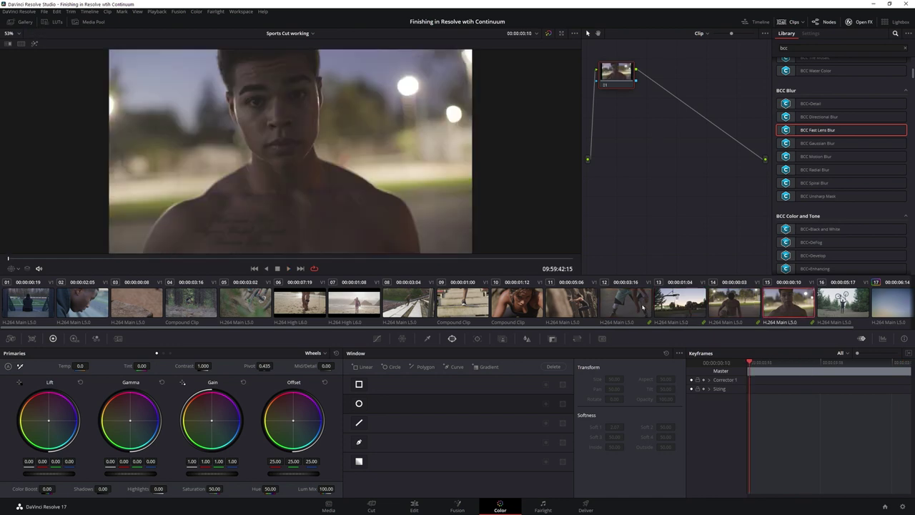
pyautogui.click(637, 307)
pyautogui.click(683, 307)
pyautogui.click(734, 307)
pyautogui.click(762, 309)
pyautogui.scroll(-1, 540, 311)
pyautogui.click(540, 312)
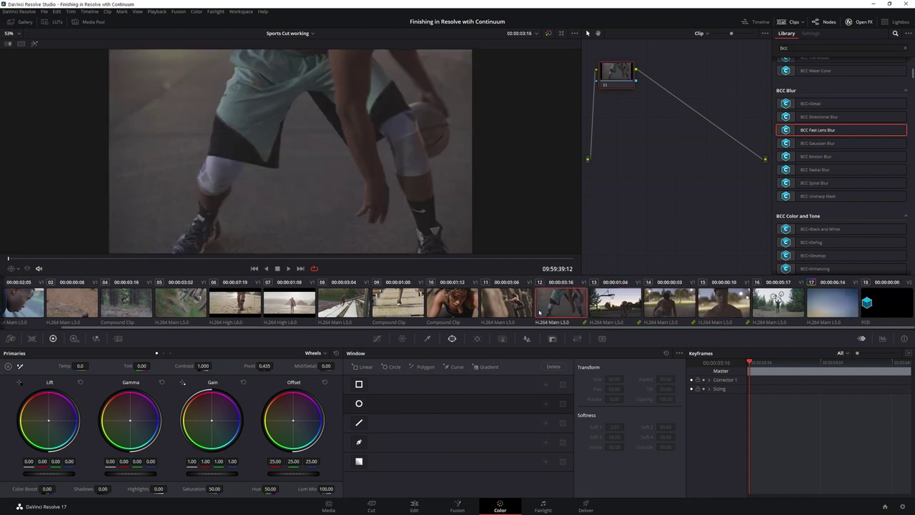
pyautogui.press('Down')
pyautogui.press('Down')
pyautogui.press('Down')
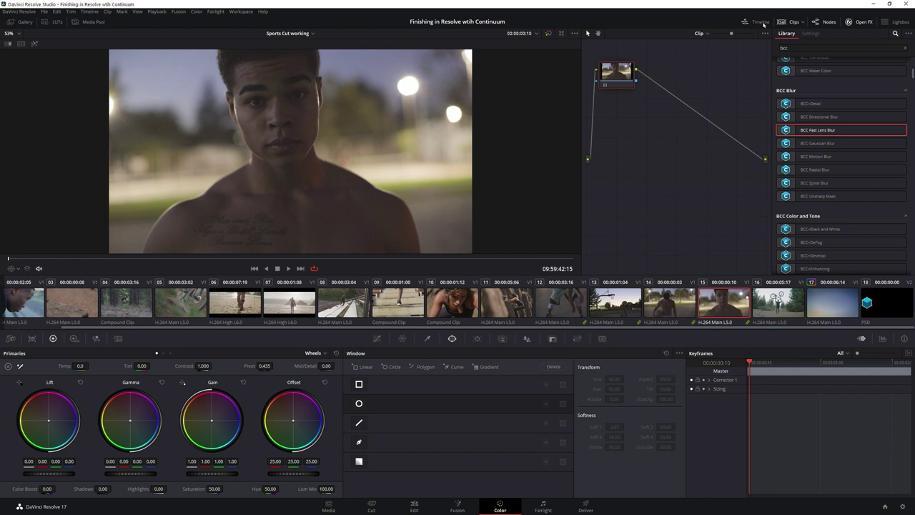
# Step: Preview clips 12 and 16, settle on portrait clip 15, and collapse the mini timeline
pyautogui.click(759, 22)
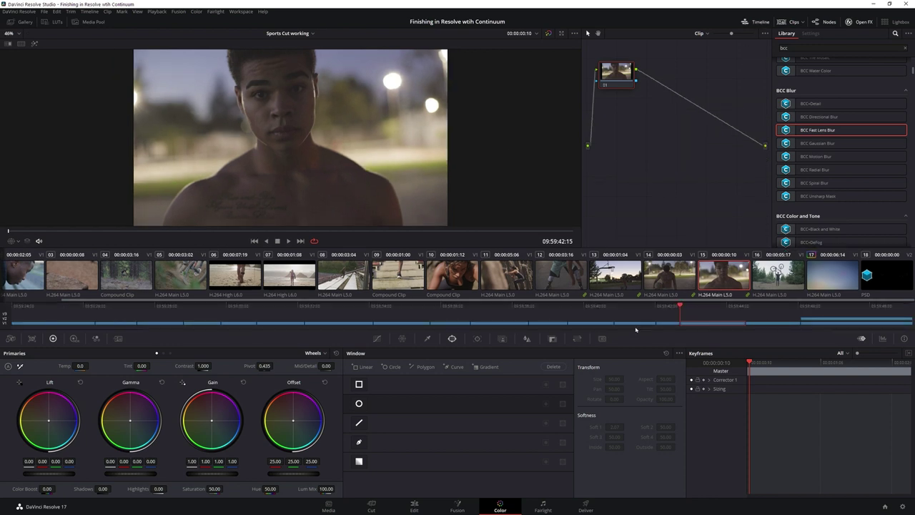
pyautogui.click(563, 282)
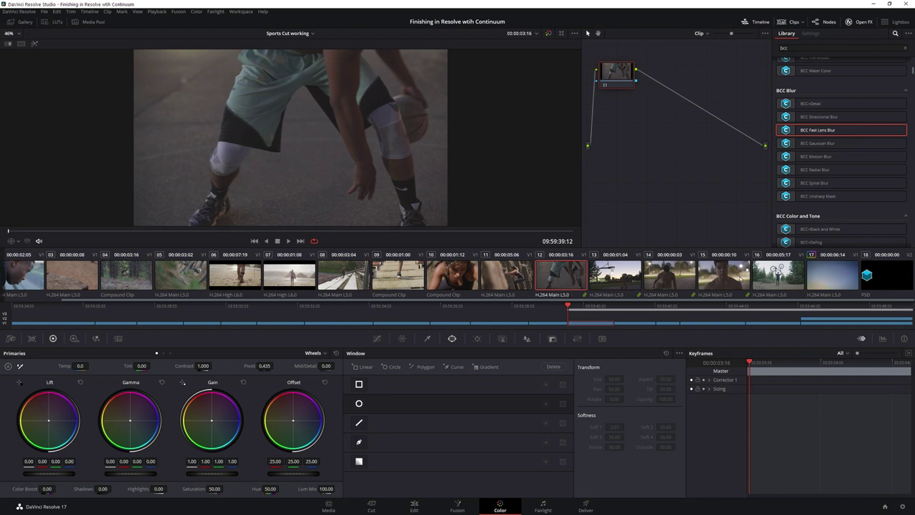
pyautogui.click(744, 279)
pyautogui.click(779, 282)
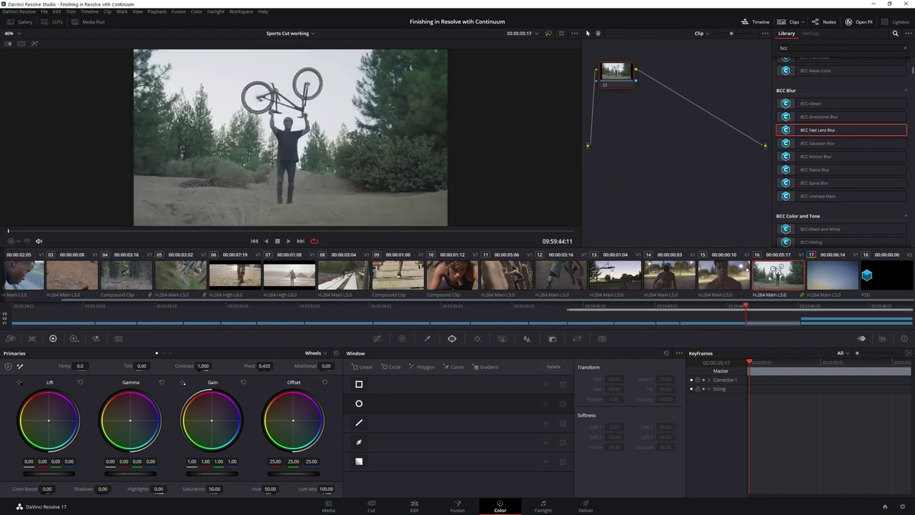
pyautogui.click(723, 277)
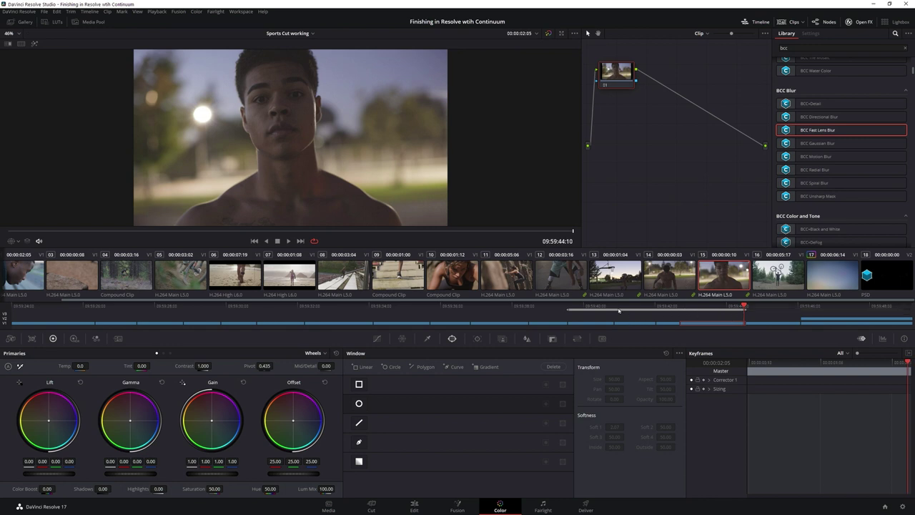
pyautogui.click(755, 22)
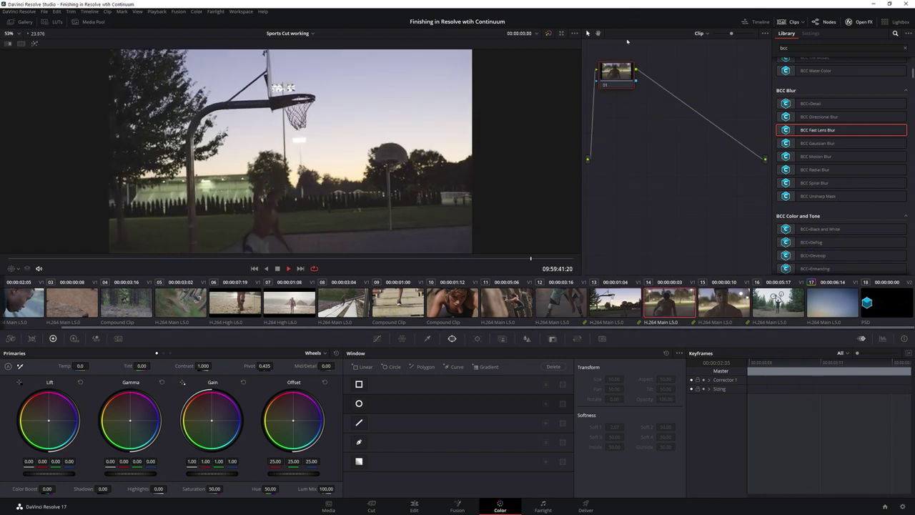
pyautogui.press('space')
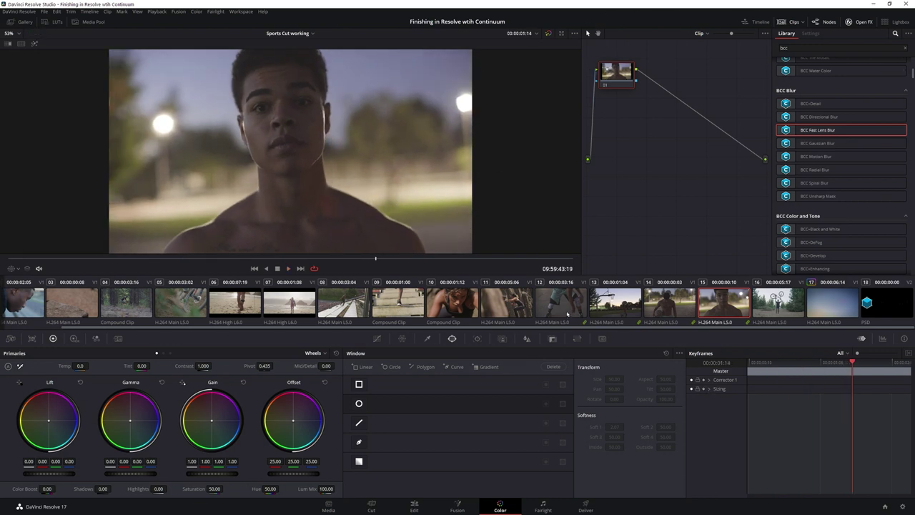
# Step: Browse the node-graph levels, viewing the Group Post-Clip graph before returning to the Clip graph
pyautogui.click(706, 33)
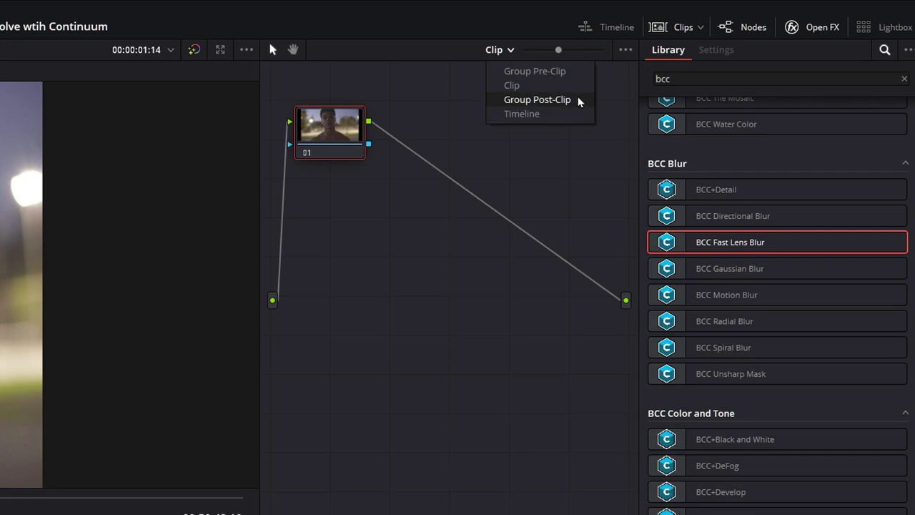
pyautogui.click(472, 272)
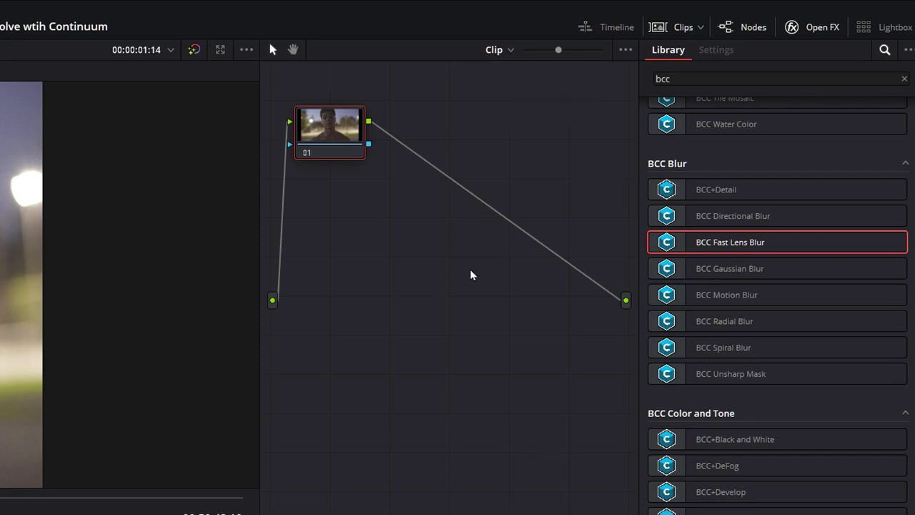
pyautogui.click(509, 51)
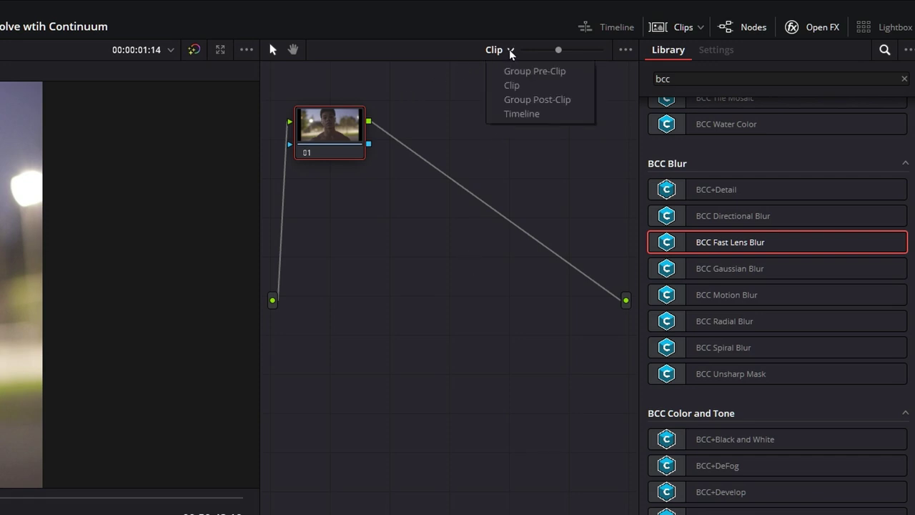
pyautogui.click(565, 100)
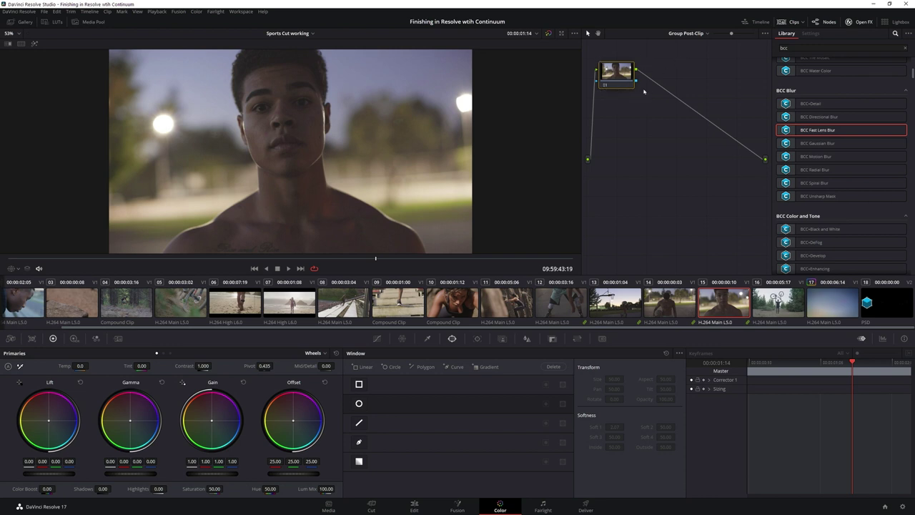
pyautogui.click(687, 33)
pyautogui.click(687, 48)
# Step: Add a serial node to the Timeline-level grade, then return to the Group Post-Clip graph
pyautogui.click(702, 34)
pyautogui.click(714, 67)
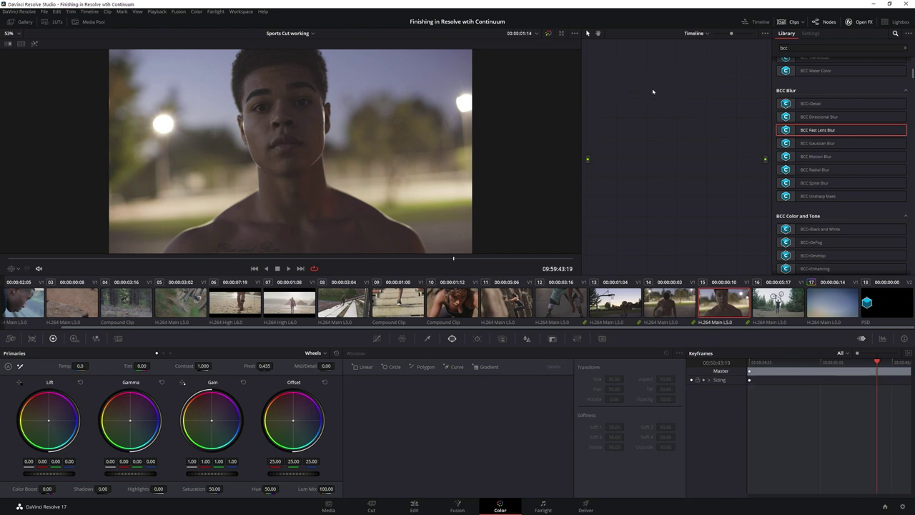
pyautogui.click(196, 12)
pyautogui.moveTo(205, 21)
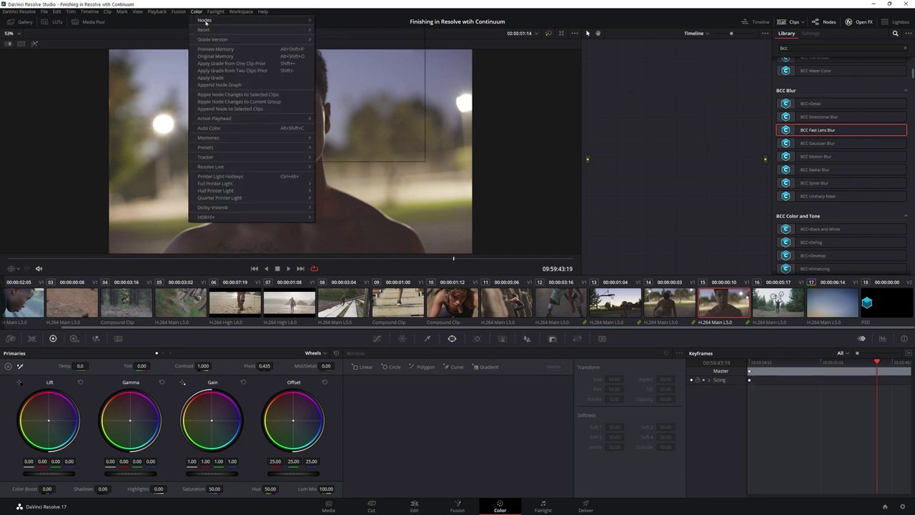
pyautogui.click(361, 38)
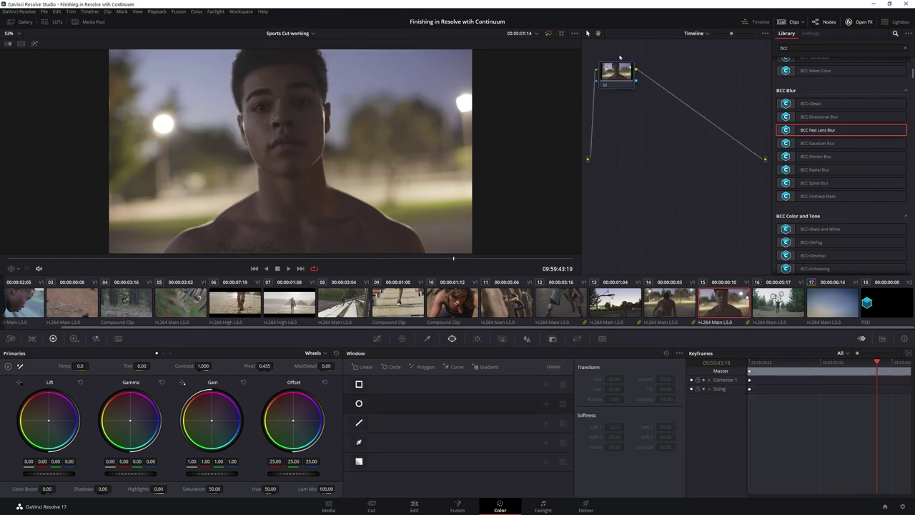
pyautogui.click(698, 34)
pyautogui.click(709, 60)
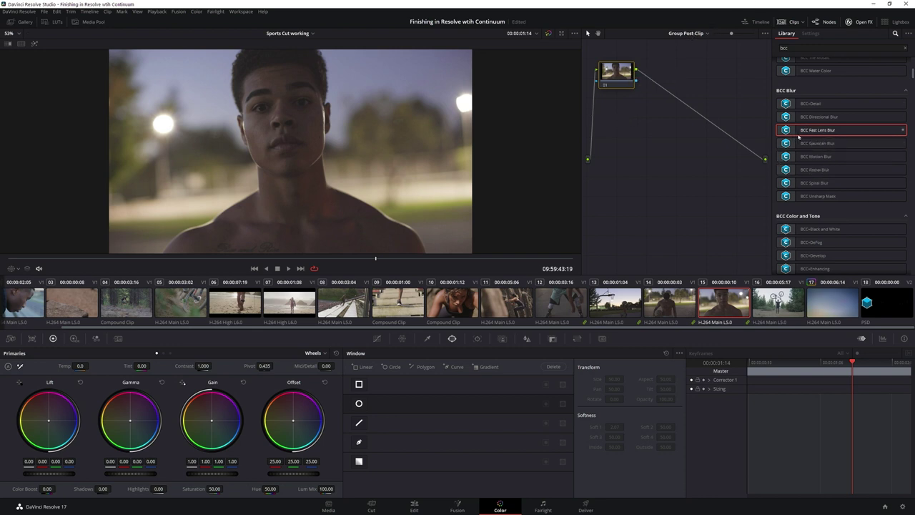
# Step: Search the OpenFX Library for 'bcc+' and drop BCC+Grade onto the Group Post-Clip node
pyautogui.click(805, 47)
pyautogui.write('+')
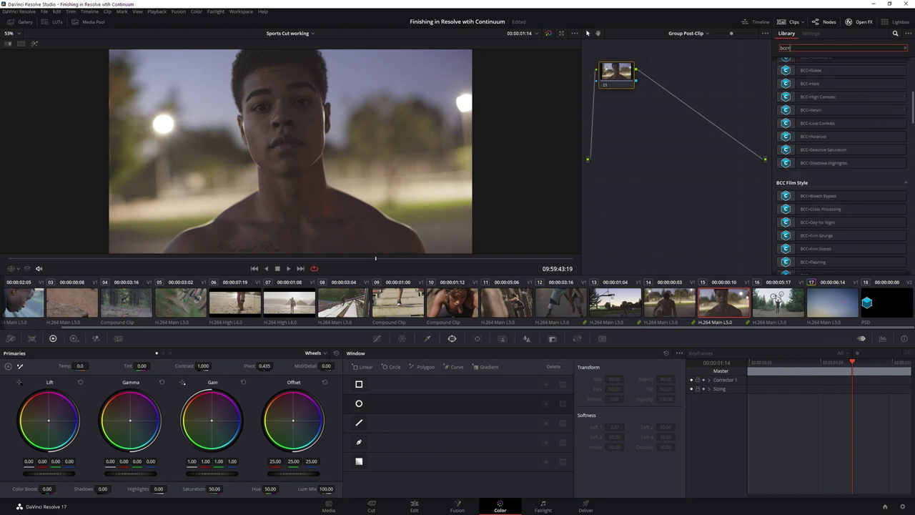
pyautogui.moveTo(913, 104)
pyautogui.mouseDown()
pyautogui.moveTo(913, 79)
pyautogui.moveTo(912, 95)
pyautogui.mouseUp()
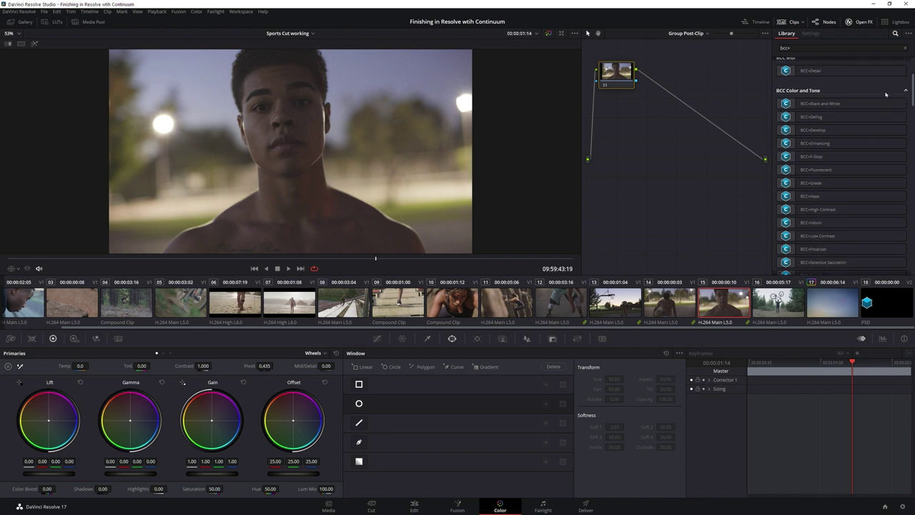
pyautogui.moveTo(912, 95); pyautogui.dragTo(912, 132)
pyautogui.scroll(-1, 890, 138)
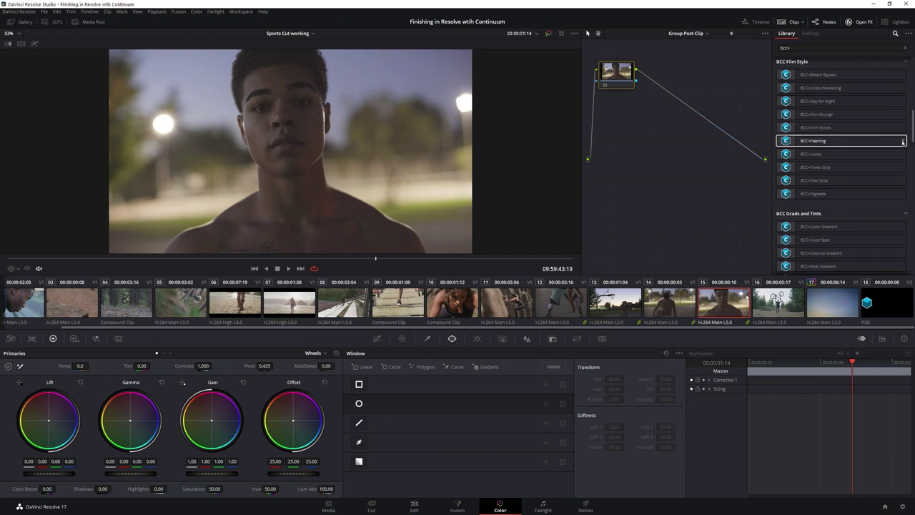
pyautogui.scroll(-5, 911, 132)
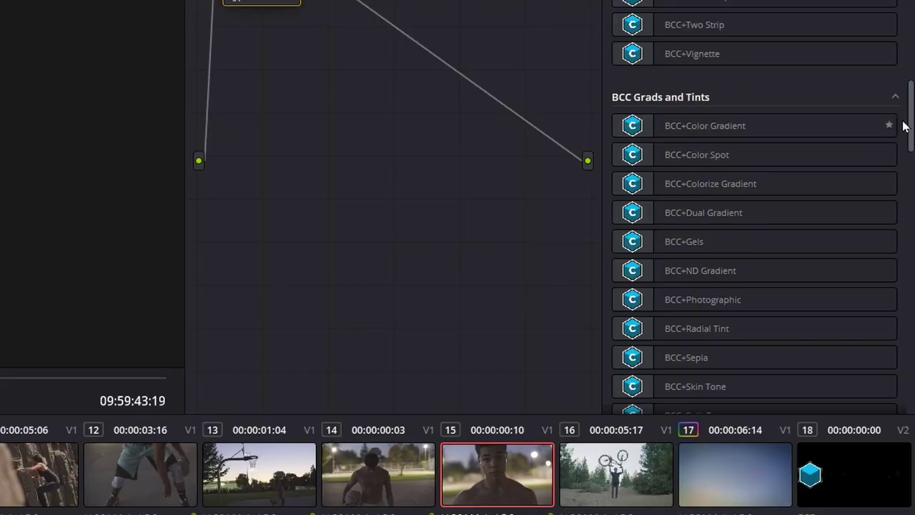
pyautogui.moveTo(909, 126); pyautogui.dragTo(910, 19)
pyautogui.scroll(2, 697, 54)
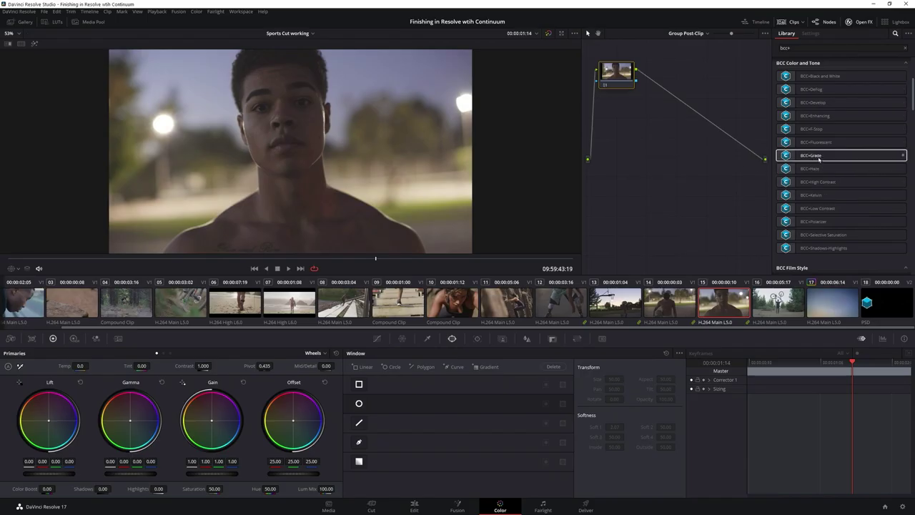
pyautogui.moveTo(817, 158); pyautogui.dragTo(602, 85)
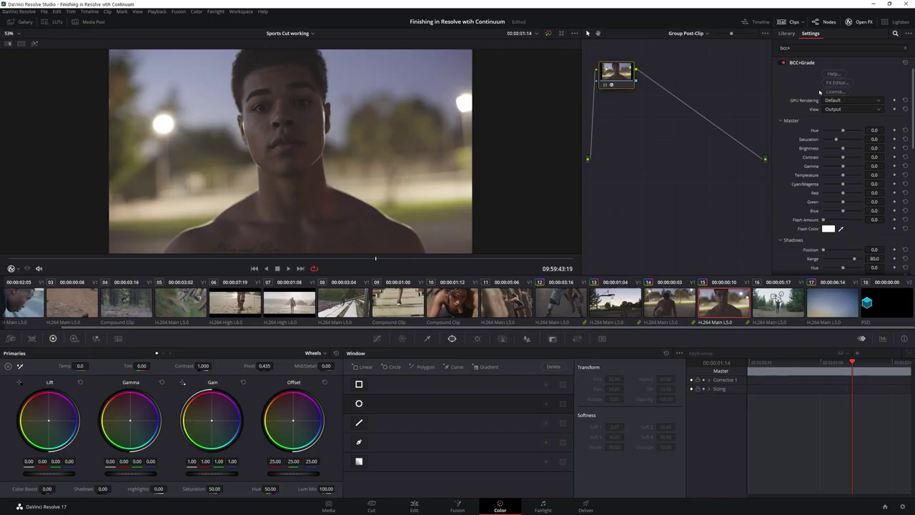
# Step: Open BCC+Grade in the FX Editor and preview the Alien, Narnia 2, Cleopatra and Close Encounters presets
pyautogui.click(753, 143)
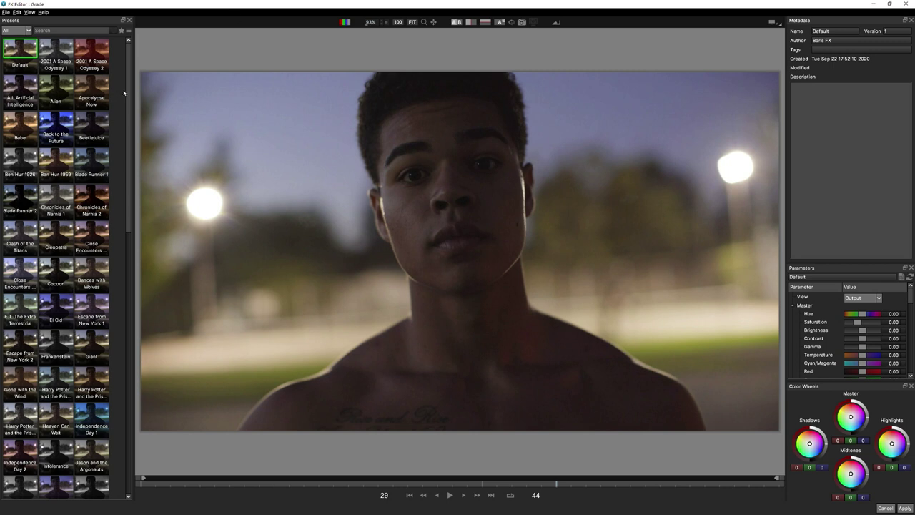
pyautogui.click(56, 49)
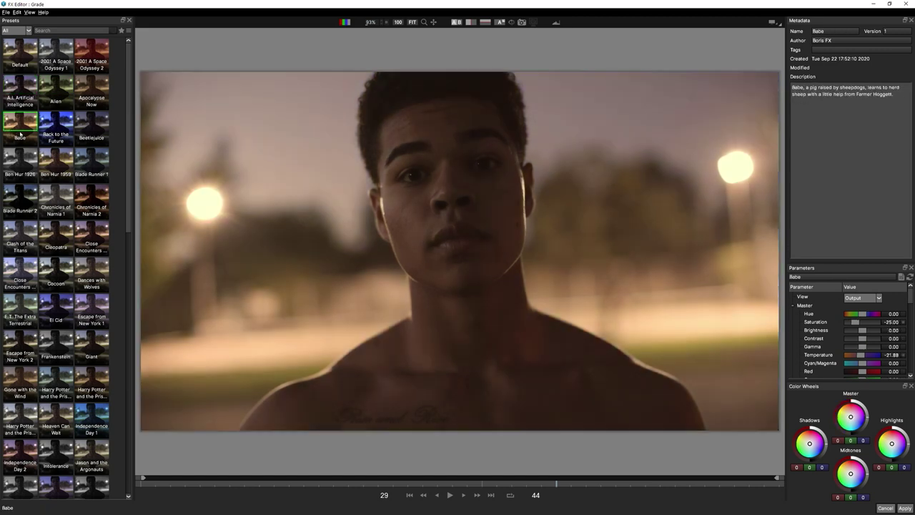
pyautogui.click(56, 125)
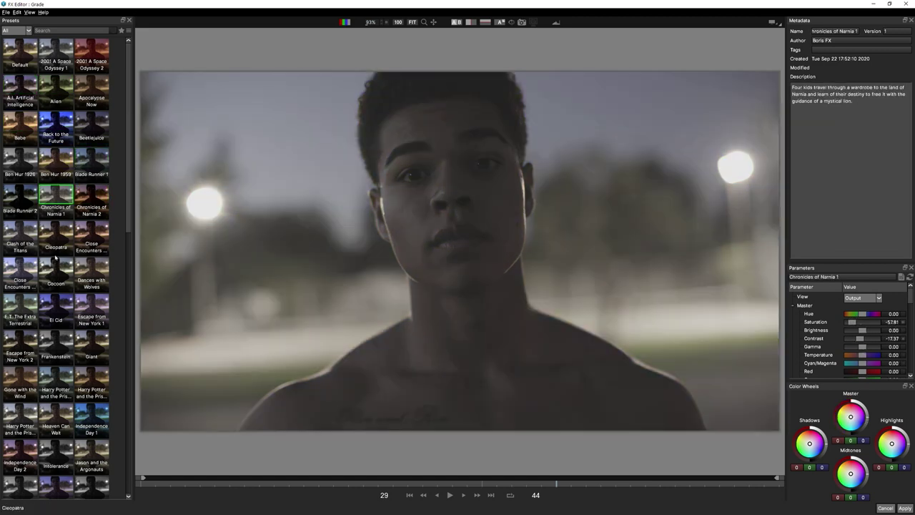
pyautogui.click(63, 235)
pyautogui.click(79, 242)
pyautogui.scroll(-10, 72, 315)
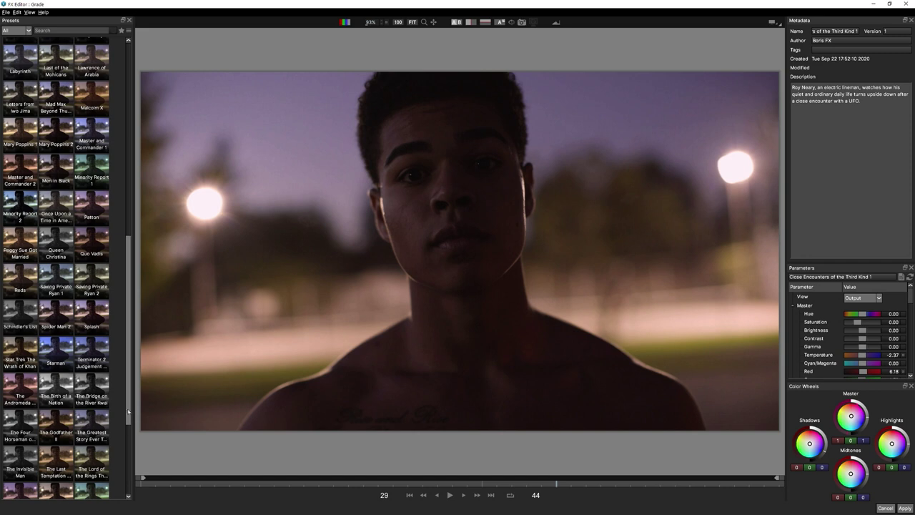
pyautogui.click(128, 470)
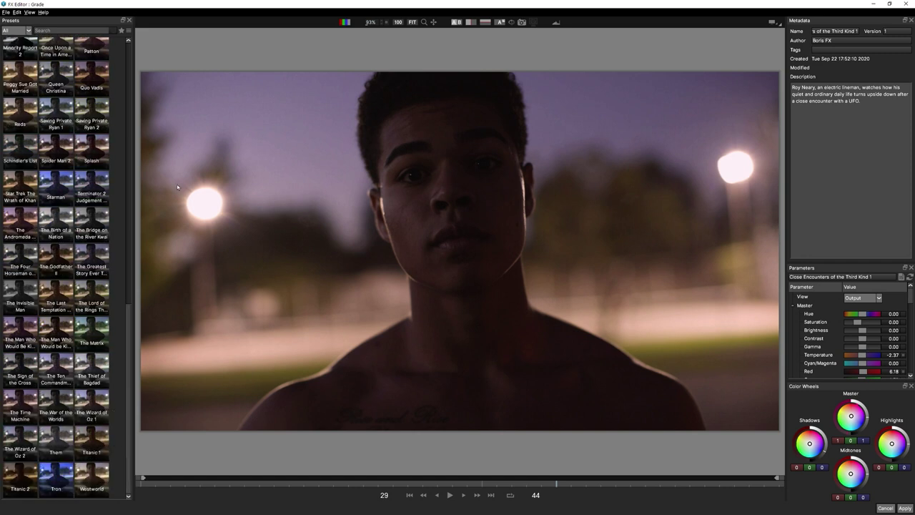
# Step: Compare original and graded images with stacked, vertical and horizontal wipes, then enlarge the parameters panel
pyautogui.click(456, 22)
pyautogui.click(469, 22)
pyautogui.moveTo(457, 65)
pyautogui.mouseDown()
pyautogui.moveTo(278, 68)
pyautogui.moveTo(627, 69)
pyautogui.moveTo(457, 69)
pyautogui.mouseUp()
pyautogui.click(485, 22)
pyautogui.moveTo(477, 250)
pyautogui.mouseDown()
pyautogui.moveTo(483, 174)
pyautogui.moveTo(486, 256)
pyautogui.mouseUp()
pyautogui.click(486, 22)
pyautogui.moveTo(855, 263); pyautogui.dragTo(855, 156)
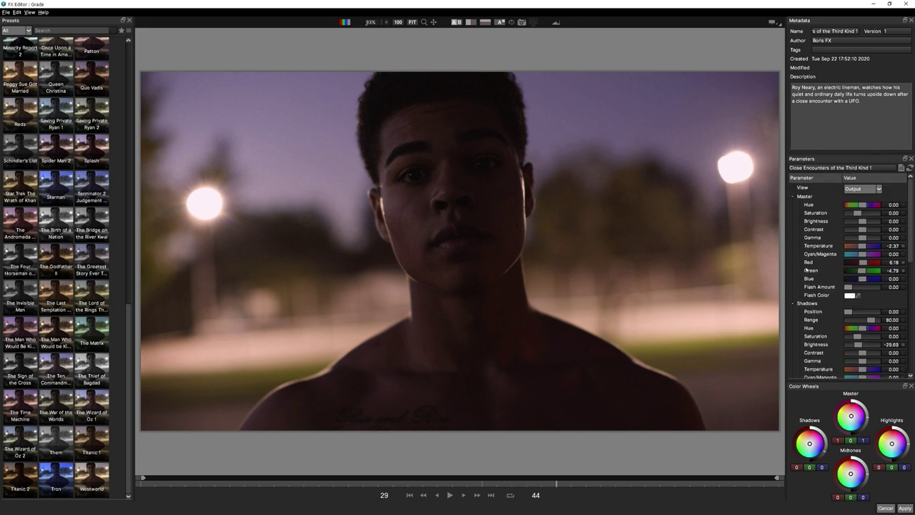
pyautogui.moveTo(130, 313); pyautogui.dragTo(131, 175)
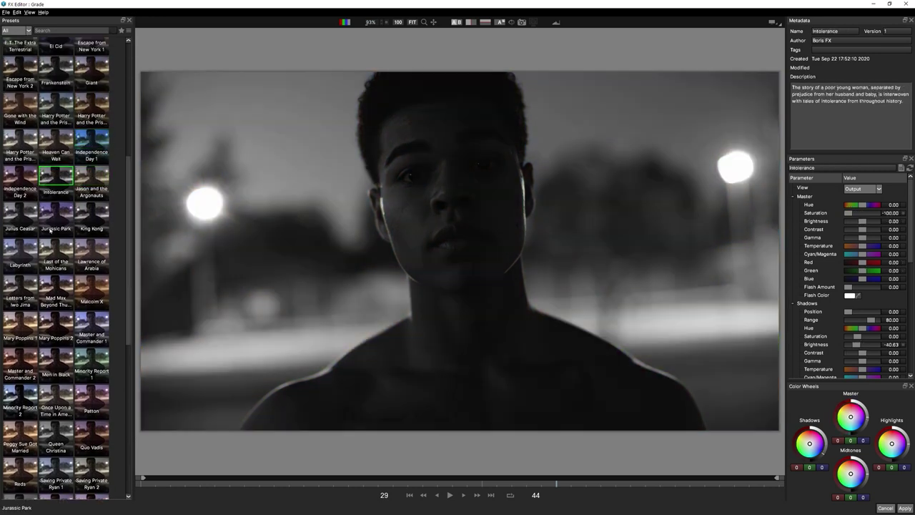
# Step: Try the Jurassic Park, Mad Max, Saving Private Ryan and other presets, settling on Blade Runner 1
pyautogui.click(57, 215)
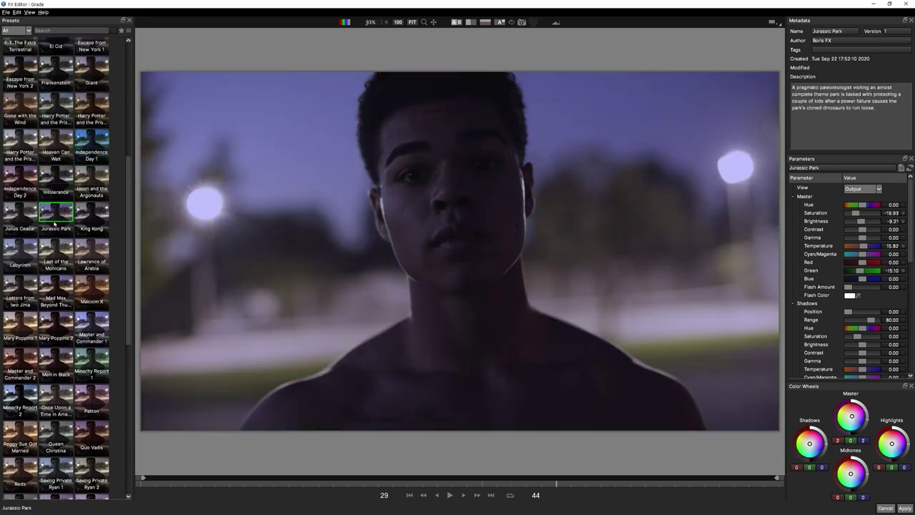
pyautogui.click(57, 289)
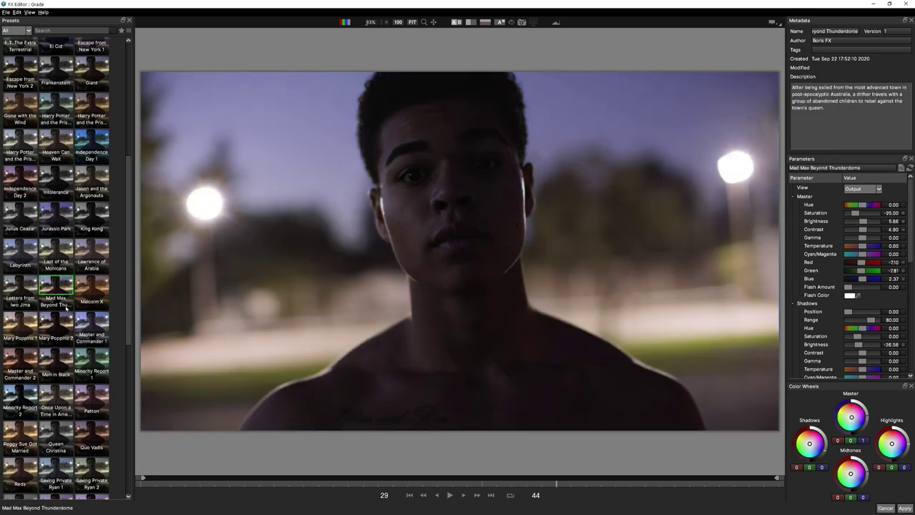
pyautogui.click(56, 397)
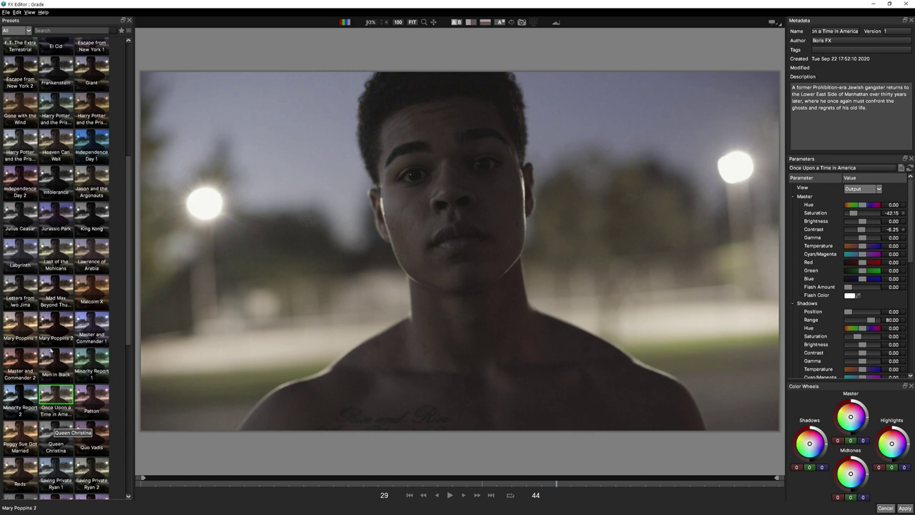
pyautogui.click(56, 468)
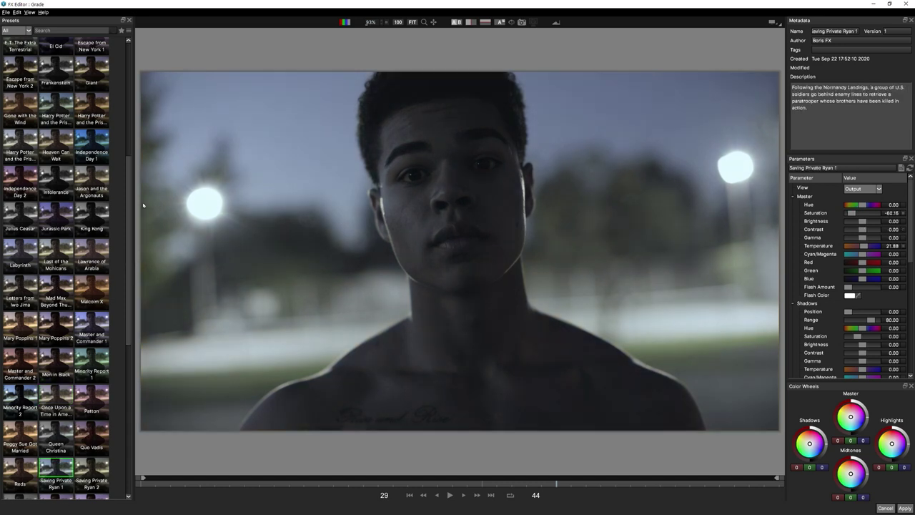
pyautogui.moveTo(130, 214); pyautogui.dragTo(135, 83)
pyautogui.click(60, 140)
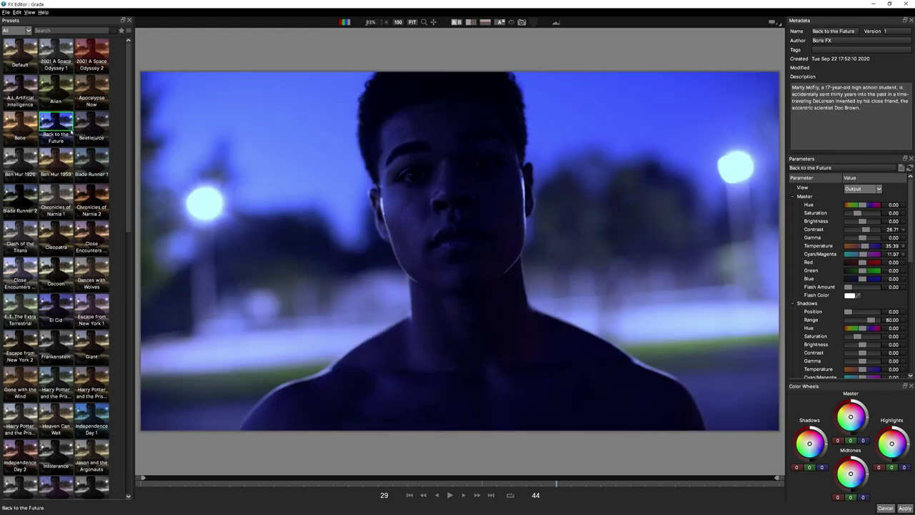
pyautogui.click(84, 156)
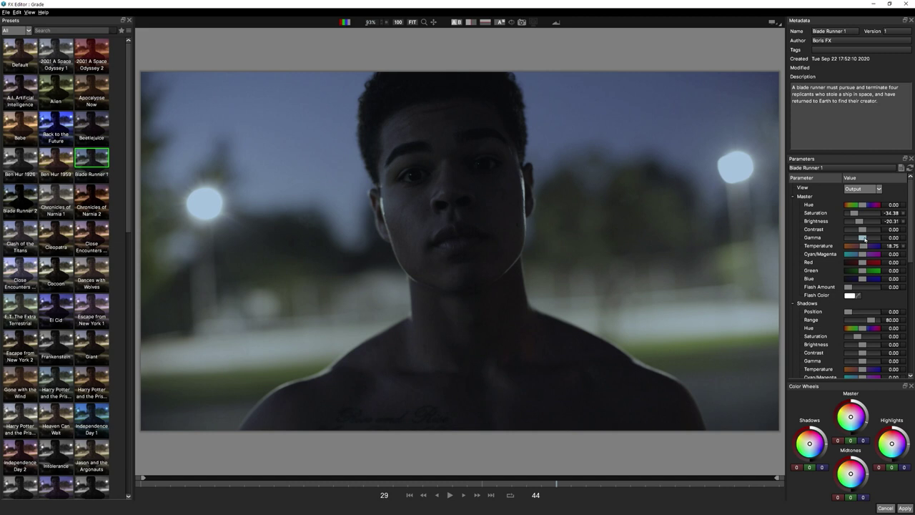
# Step: Raise Gamma to 37.50 and Contrast to 32.50, and add a purple flash at amount 3.75
pyautogui.moveTo(863, 239); pyautogui.dragTo(868, 238)
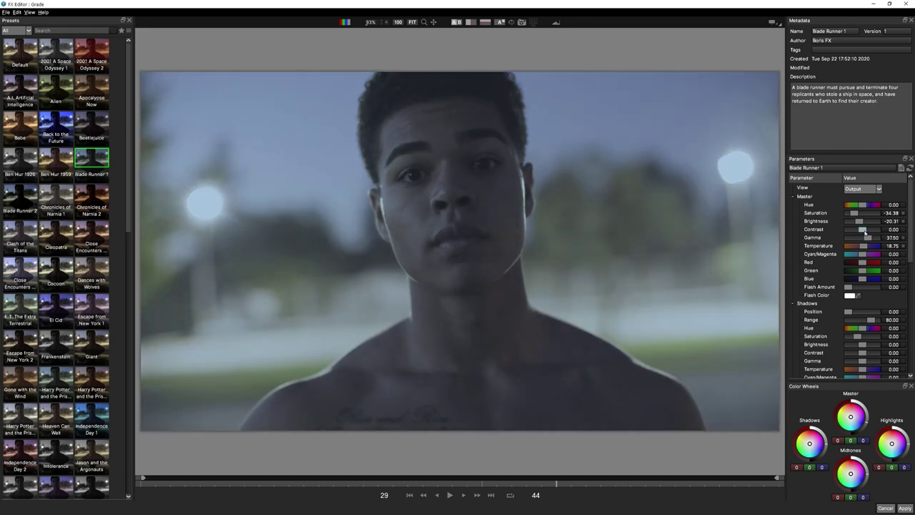
pyautogui.moveTo(864, 231); pyautogui.dragTo(867, 231)
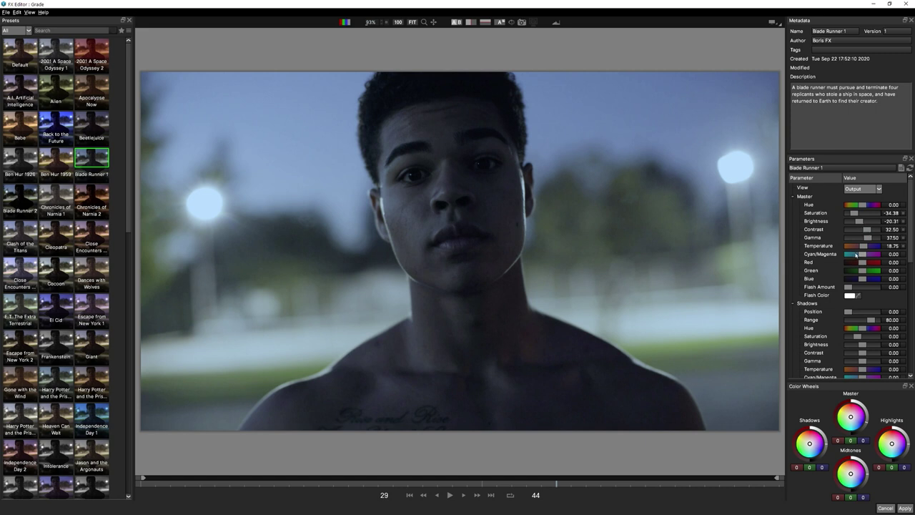
pyautogui.moveTo(848, 286)
pyautogui.mouseDown()
pyautogui.moveTo(867, 286)
pyautogui.moveTo(847, 287)
pyautogui.mouseUp()
pyautogui.click(849, 295)
pyautogui.click(369, 239)
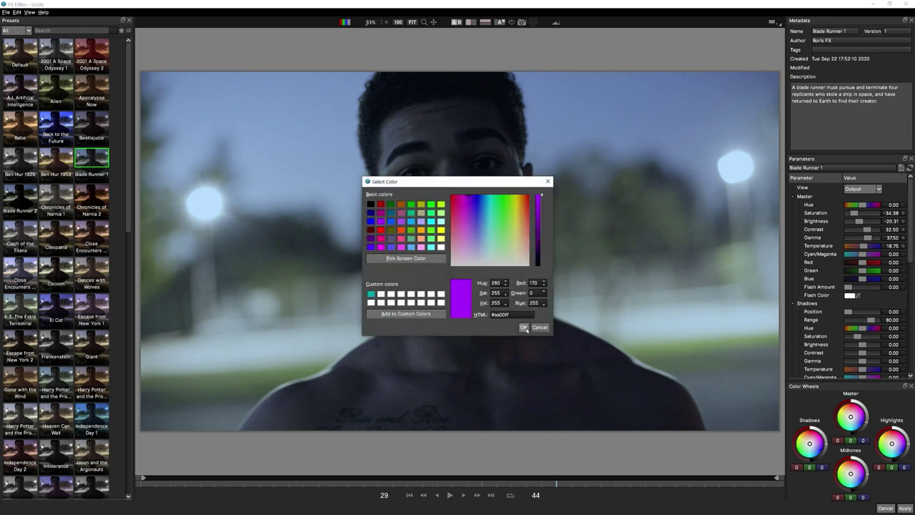
pyautogui.click(524, 328)
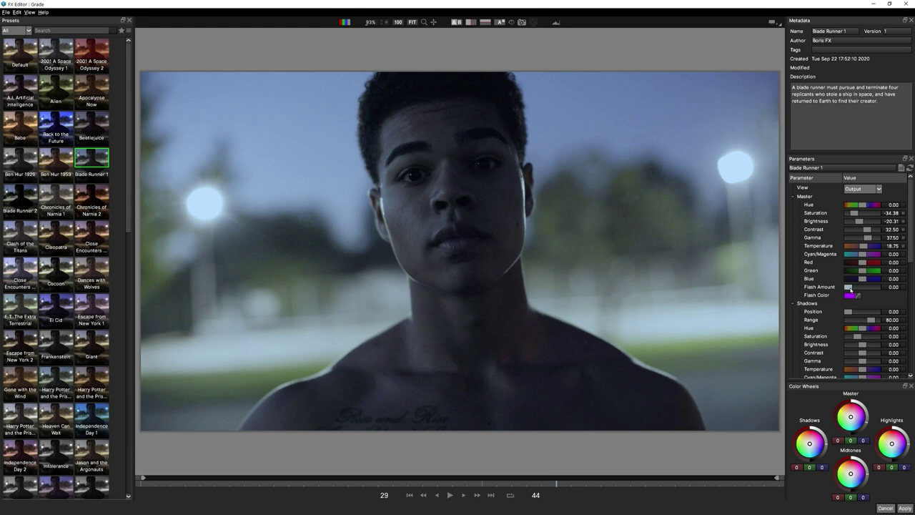
pyautogui.moveTo(848, 287); pyautogui.dragTo(850, 287)
# Step: Apply the Continuum grade to the clip, compare it with Shift+D, lower Gamma to 26.6, and play it back
pyautogui.click(905, 508)
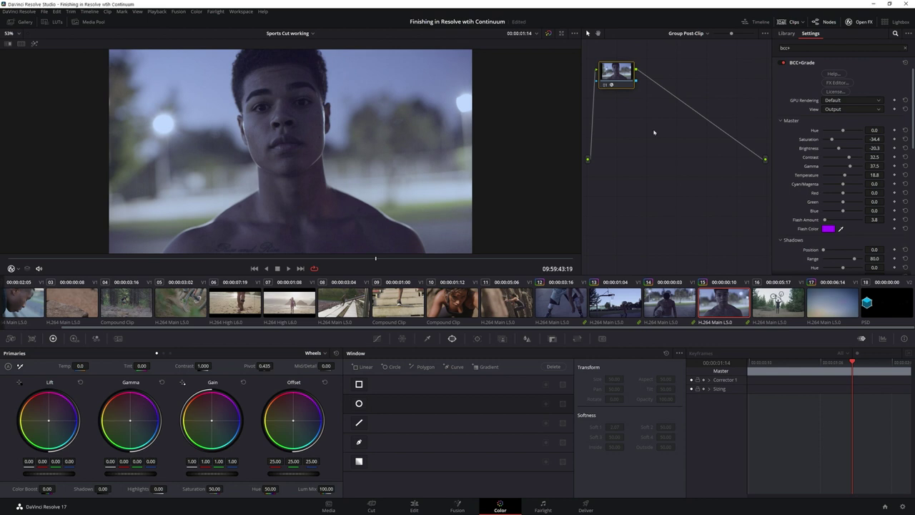
pyautogui.hotkey('shift', 'd')
pyautogui.hotkey('shift', 'd')
pyautogui.hotkey('shift', 'd')
pyautogui.hotkey('shift', 'd')
pyautogui.moveTo(851, 167); pyautogui.dragTo(849, 168)
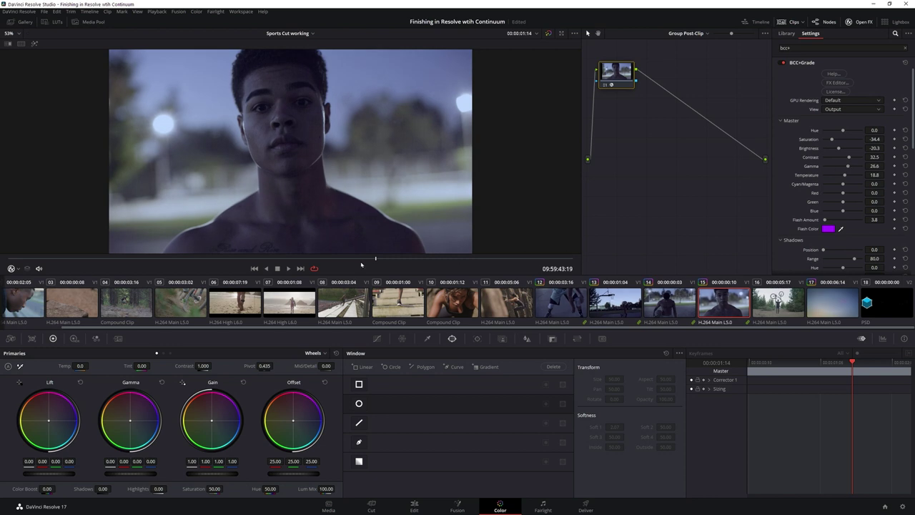
pyautogui.click(287, 269)
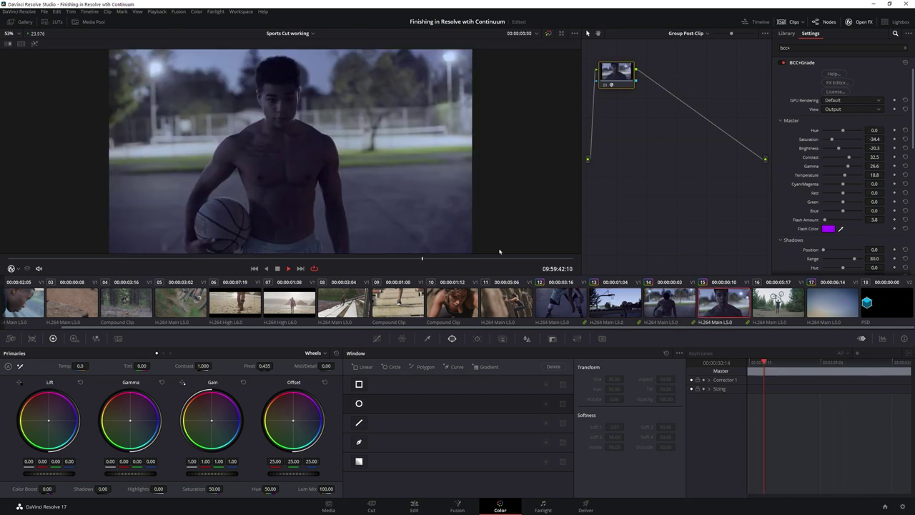
pyautogui.press('space')
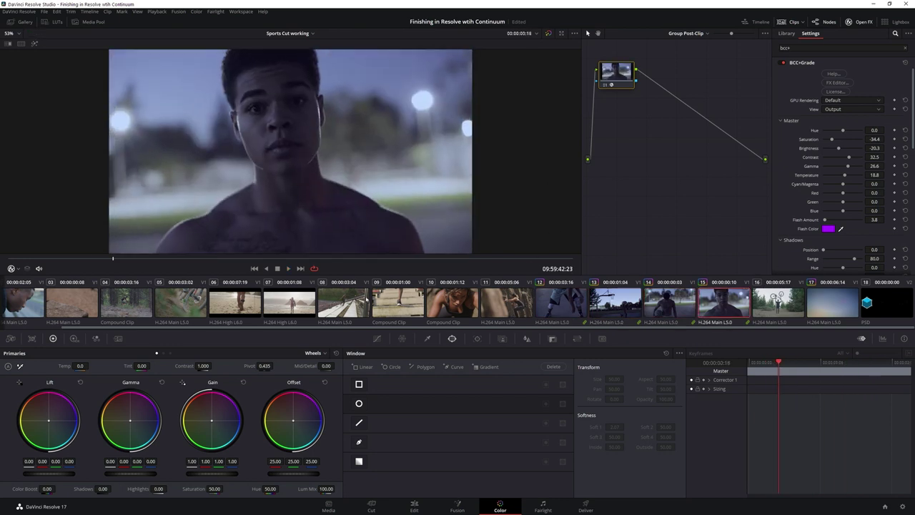
# Step: Select clip 10, the woman's close-up, and drop BCC+F-Stop from BCC Color and Tone onto node 01
pyautogui.moveTo(631, 330); pyautogui.dragTo(507, 331)
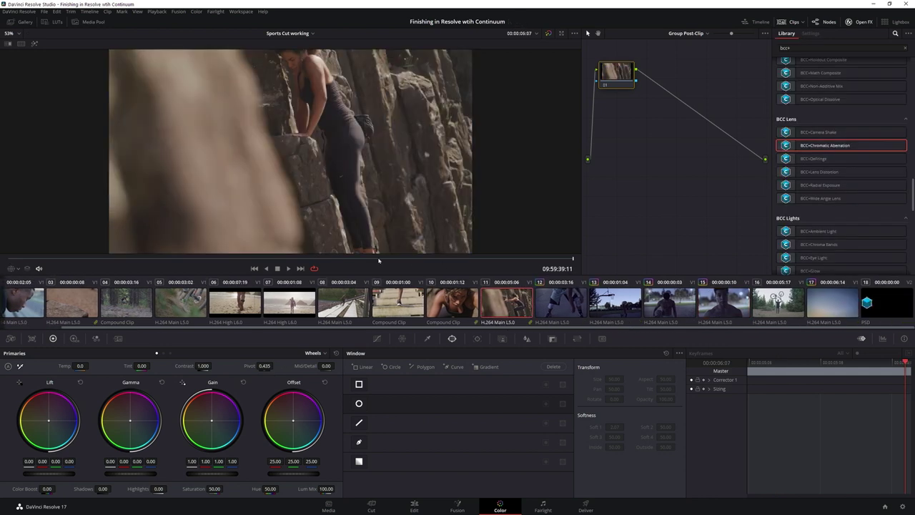
pyautogui.click(447, 300)
pyautogui.press('space')
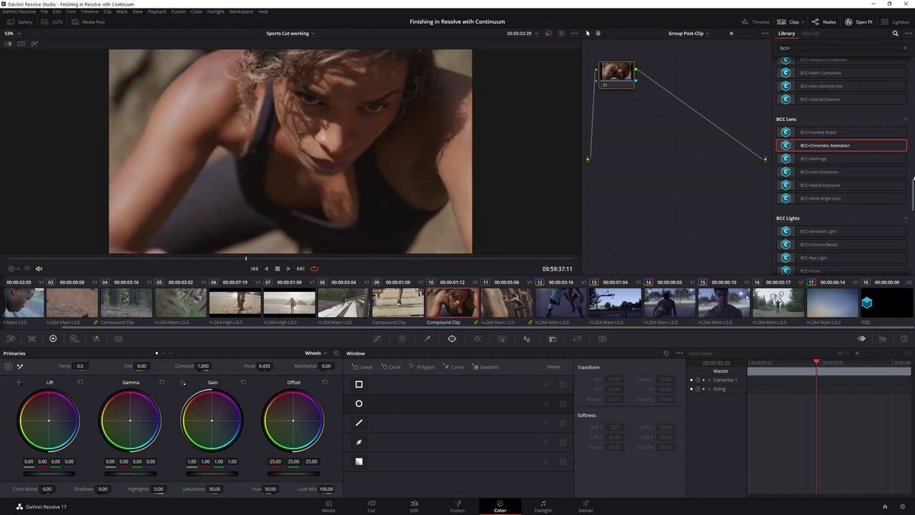
pyautogui.scroll(10, 843, 157)
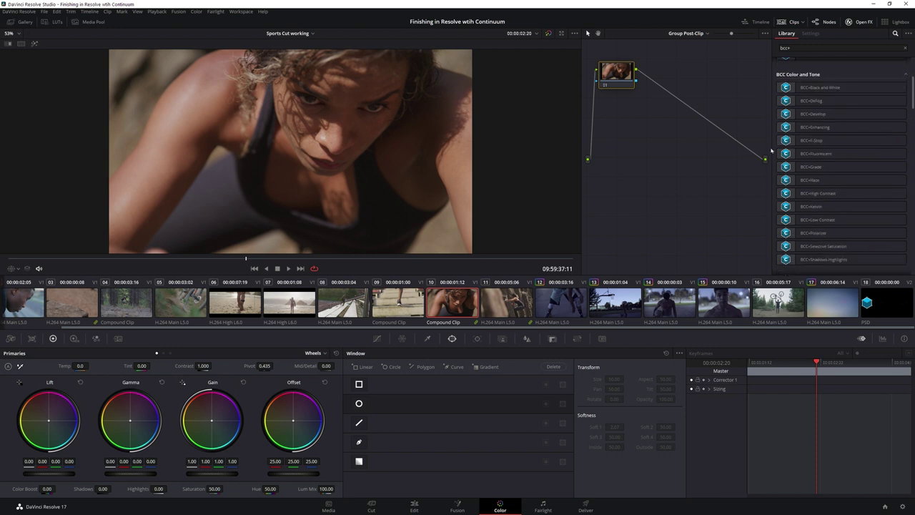
pyautogui.moveTo(807, 140); pyautogui.dragTo(647, 83)
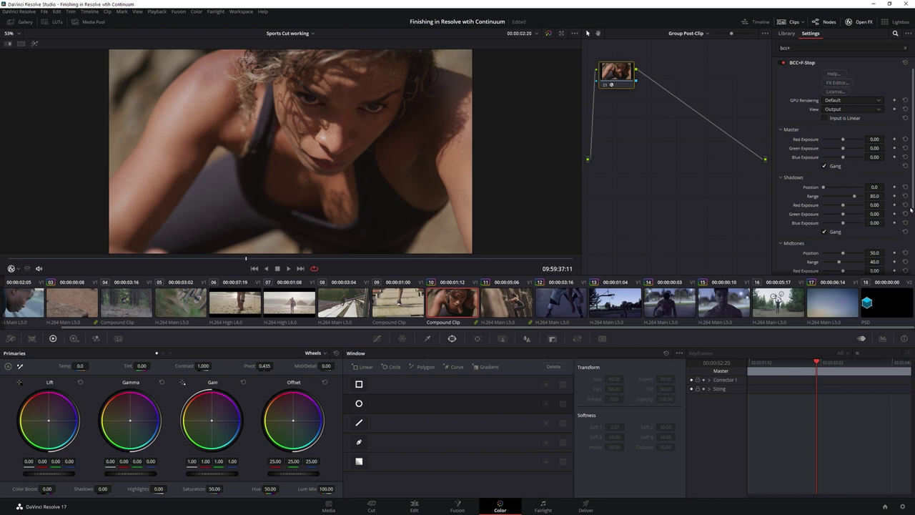
pyautogui.scroll(-3, 908, 214)
# Step: Enable Gang and set F-Stop exposures: Shadows -0.05, Midtones 0.96, Highlights 0.69
pyautogui.click(824, 200)
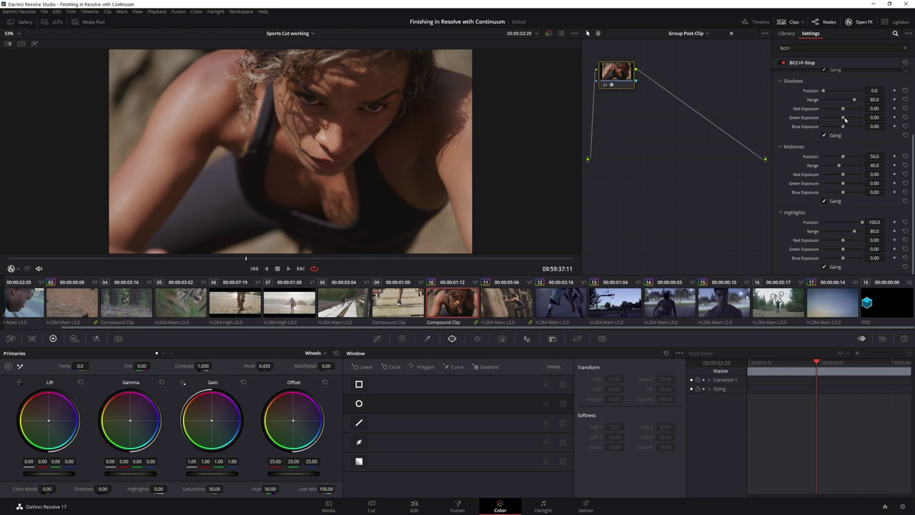
pyautogui.moveTo(845, 120); pyautogui.dragTo(843, 120)
pyautogui.moveTo(842, 174); pyautogui.dragTo(847, 175)
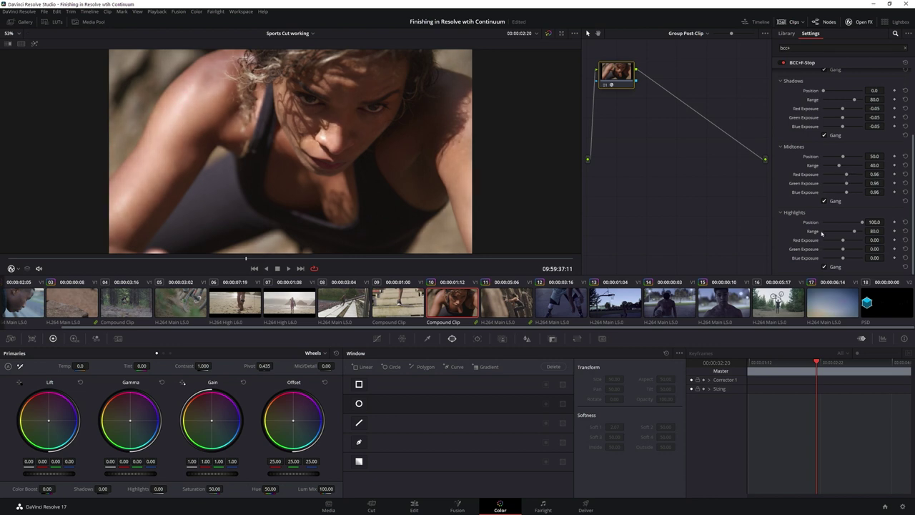
pyautogui.moveTo(843, 241); pyautogui.dragTo(847, 240)
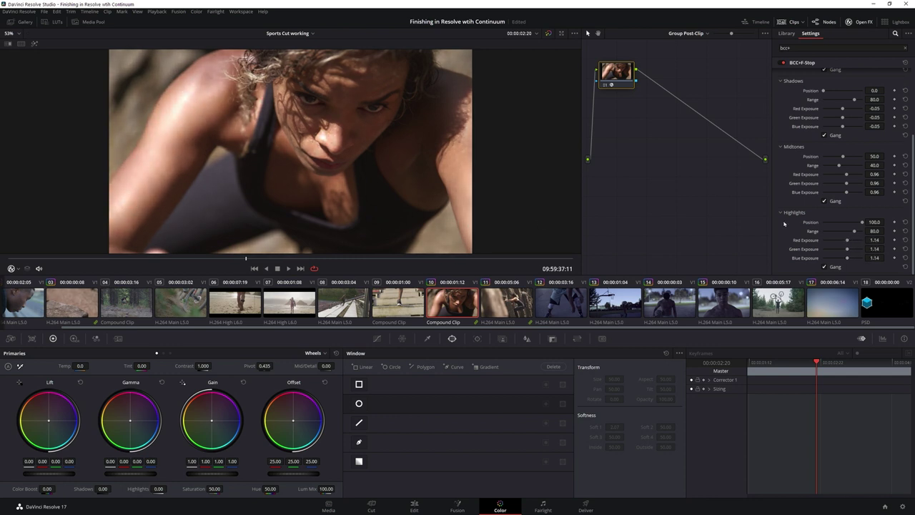
pyautogui.moveTo(848, 241); pyautogui.dragTo(845, 243)
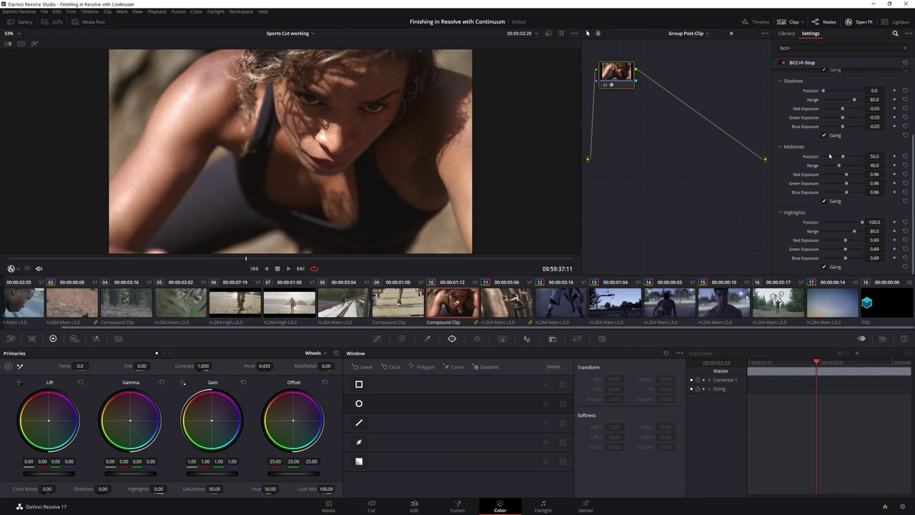
# Step: Set Midtones position 54.2 and exposure 1.33, compare with Ctrl+D, then lower Highlights exposure to 0.47
pyautogui.moveTo(844, 157); pyautogui.dragTo(849, 175)
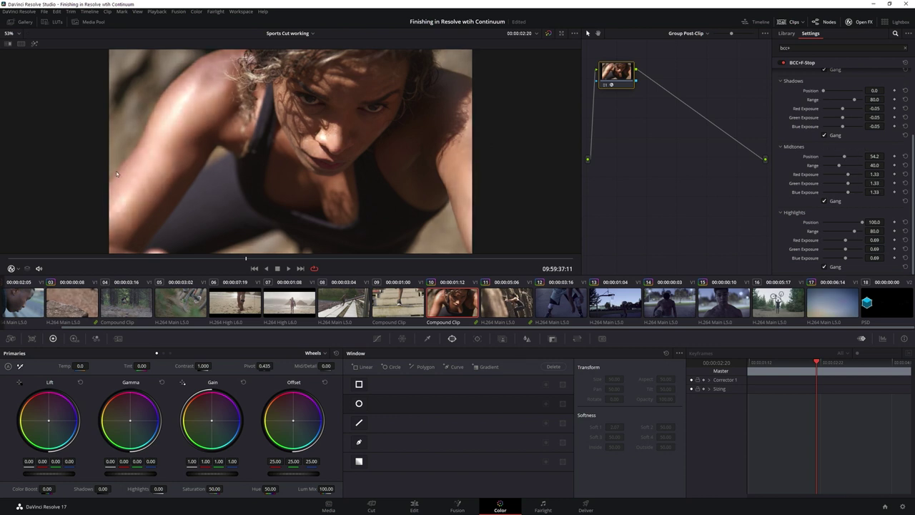
pyautogui.hotkey('ctrl', 'd')
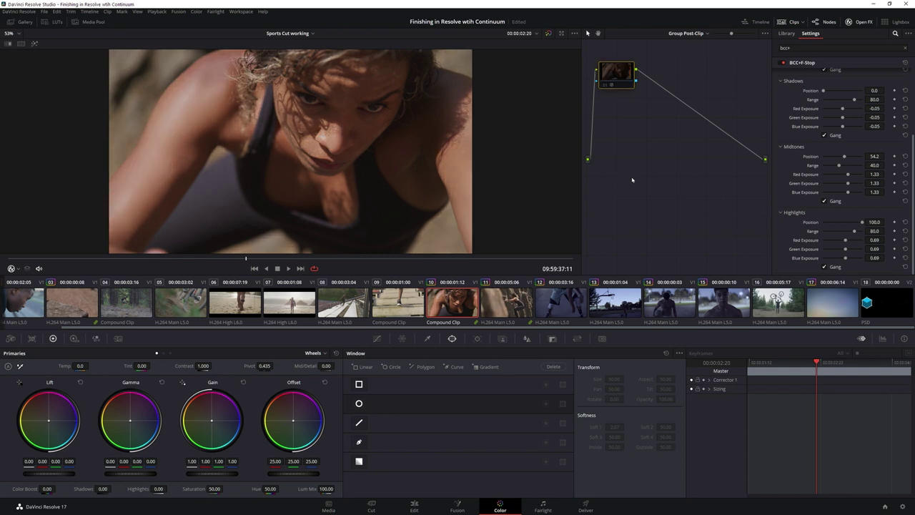
pyautogui.hotkey('ctrl', 'd')
pyautogui.hotkey('ctrl', 'd')
pyautogui.hotkey('ctrl', 'd')
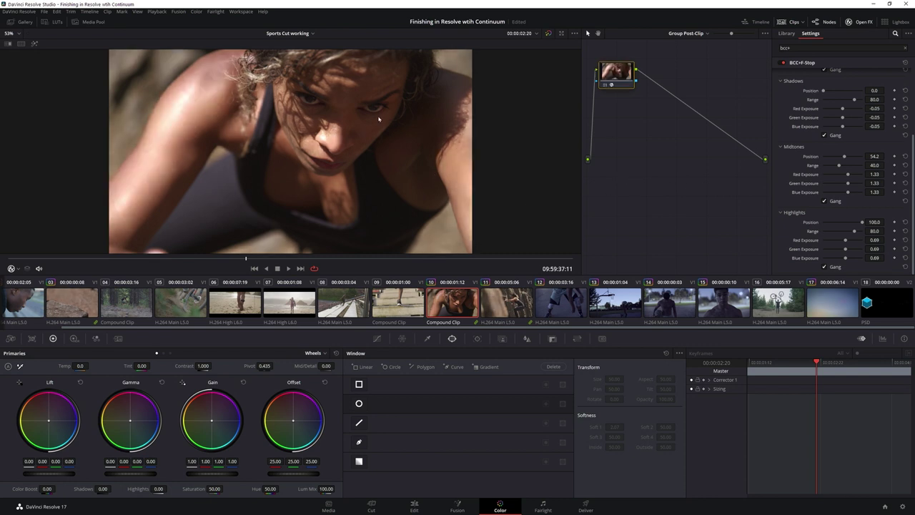
pyautogui.hotkey('ctrl', 'd')
pyautogui.hotkey('ctrl', 'd')
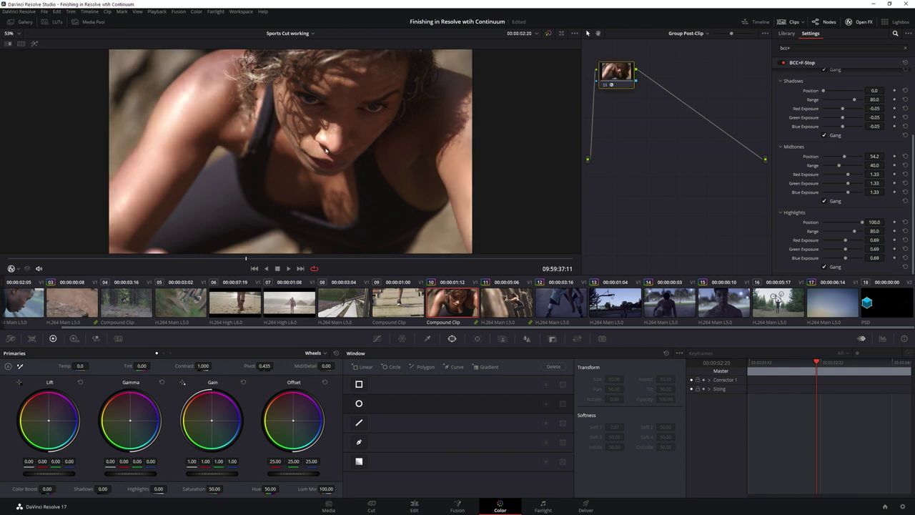
pyautogui.hotkey('ctrl', 'd')
pyautogui.hotkey('ctrl', 'd')
pyautogui.hotkey('ctrl', 'd')
pyautogui.hotkey('ctrl', 'd')
pyautogui.press('space')
pyautogui.press('space')
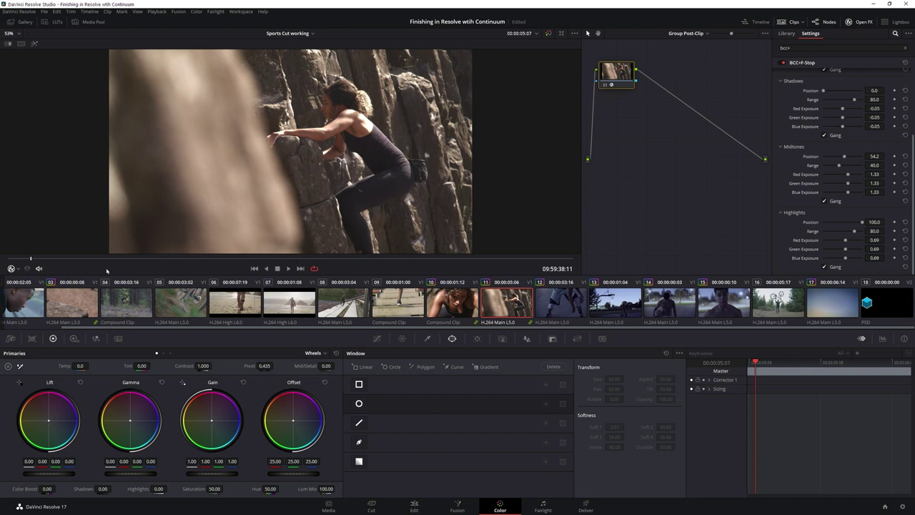
pyautogui.press('Up')
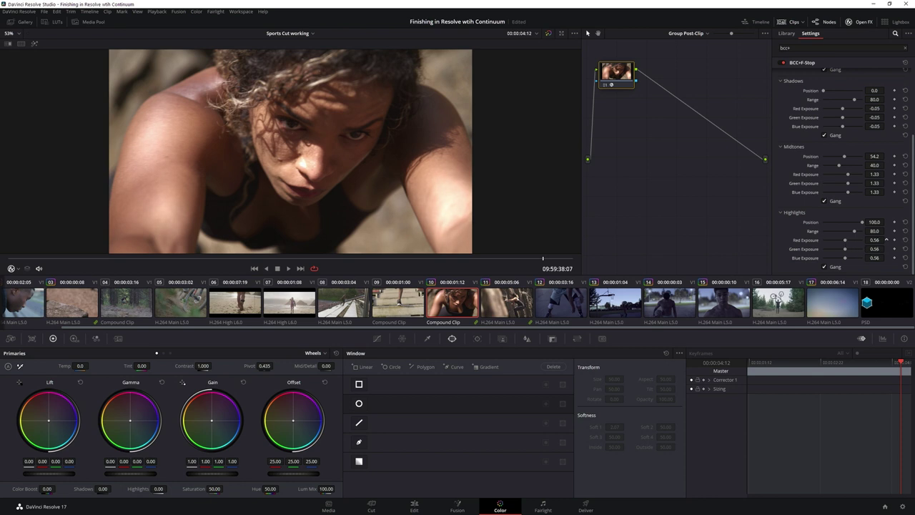
pyautogui.moveTo(887, 239); pyautogui.dragTo(886, 241)
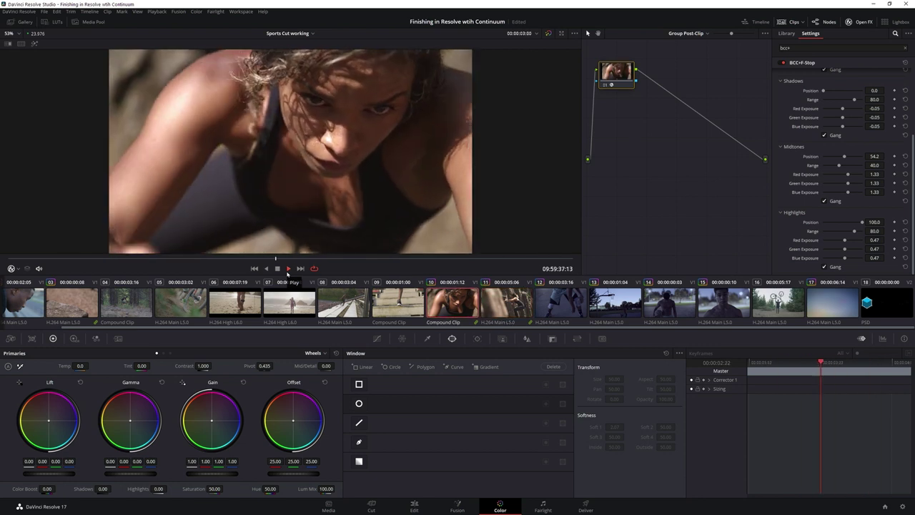
# Step: Show the video scopes as a single enlarged Waveform placed over the node area
pyautogui.press('space')
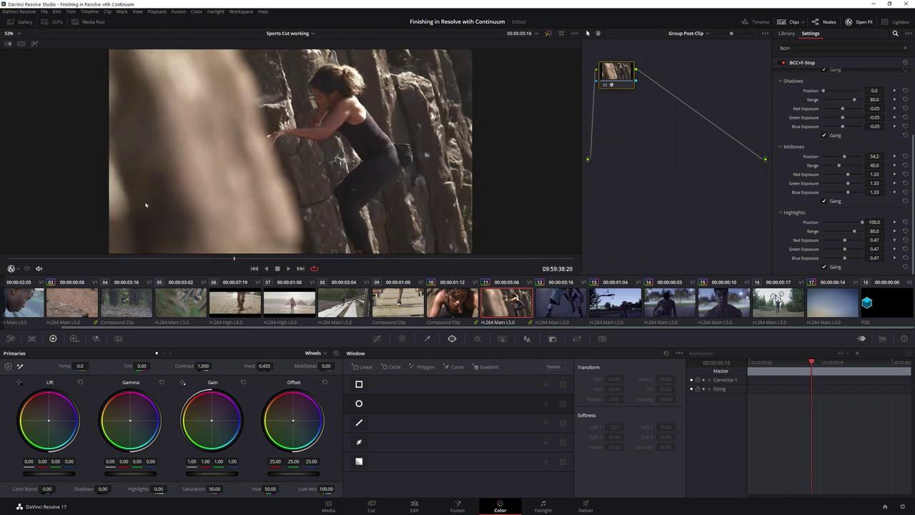
pyautogui.rightClick(168, 195)
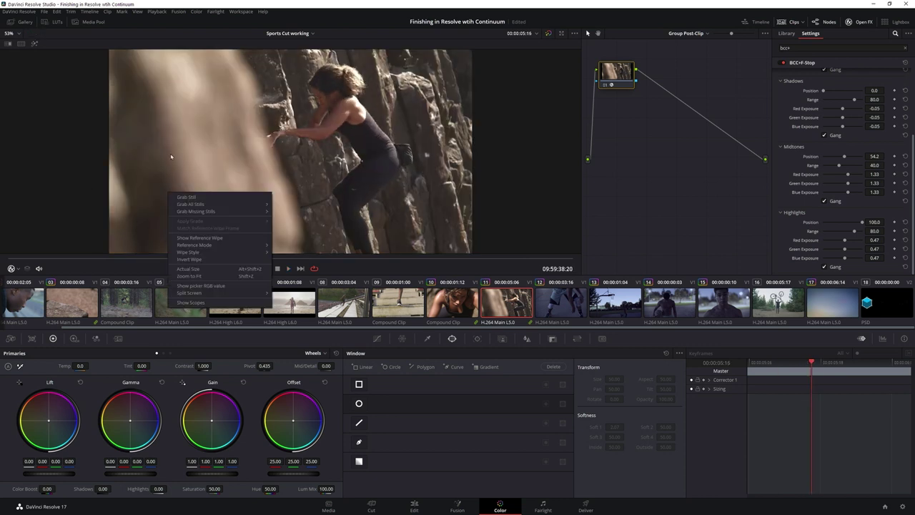
pyautogui.click(218, 293)
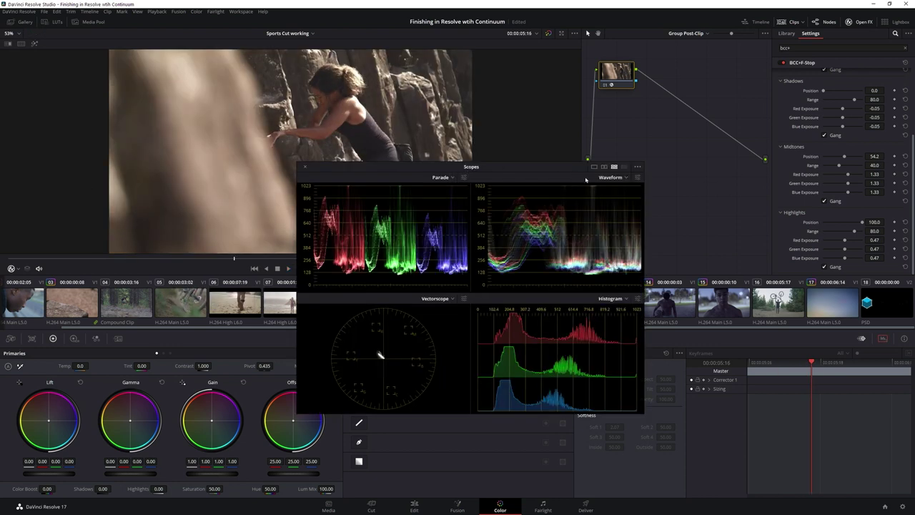
pyautogui.click(593, 167)
pyautogui.moveTo(487, 170); pyautogui.dragTo(555, 75)
pyautogui.click(682, 77)
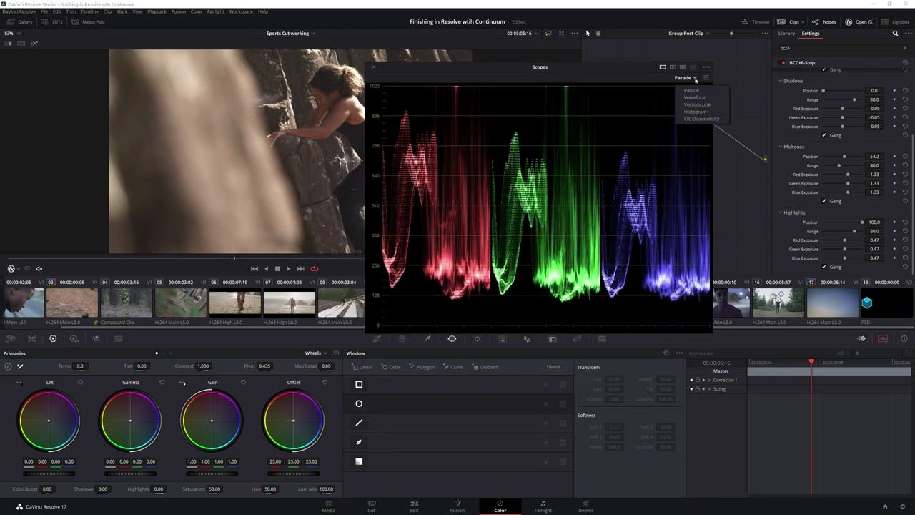
pyautogui.click(697, 99)
pyautogui.moveTo(609, 68); pyautogui.dragTo(696, 20)
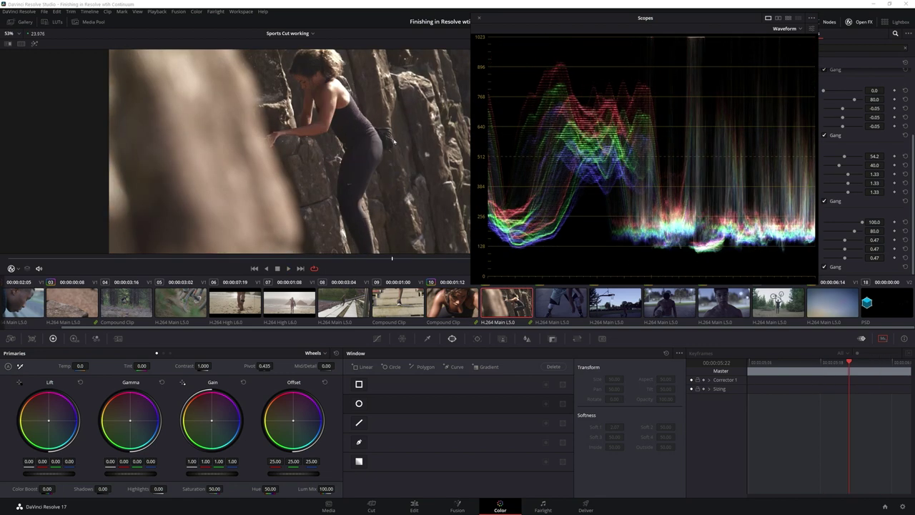
# Step: Step and play between the face close-up and climber clips to compare grades, then move the scopes aside
pyautogui.press('Up')
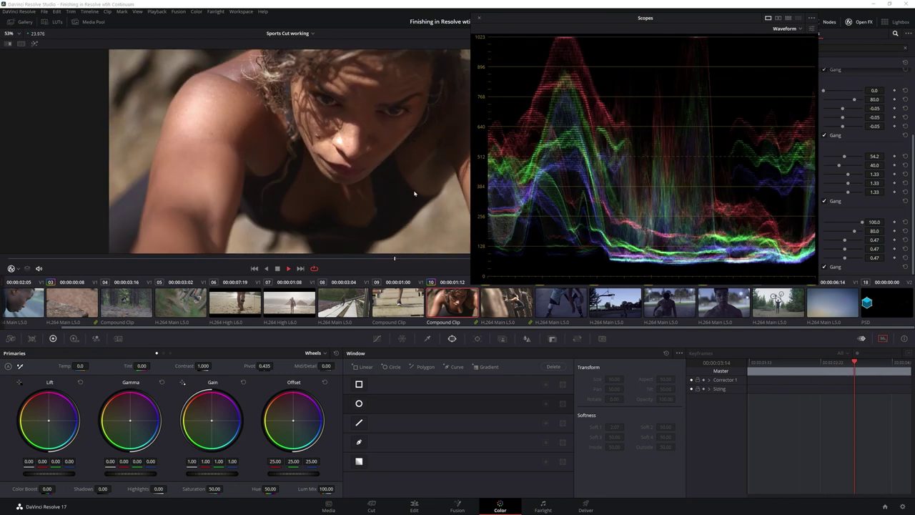
pyautogui.press('Down')
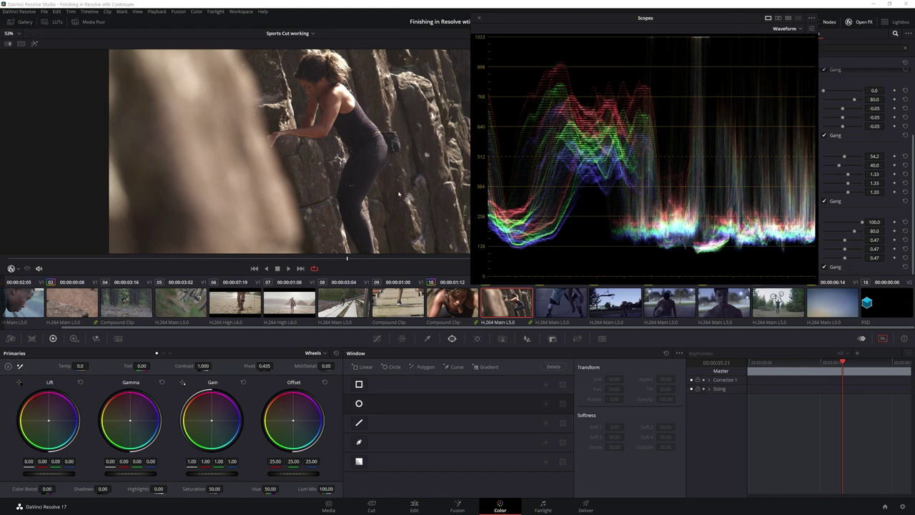
pyautogui.press('space')
pyautogui.press('Up')
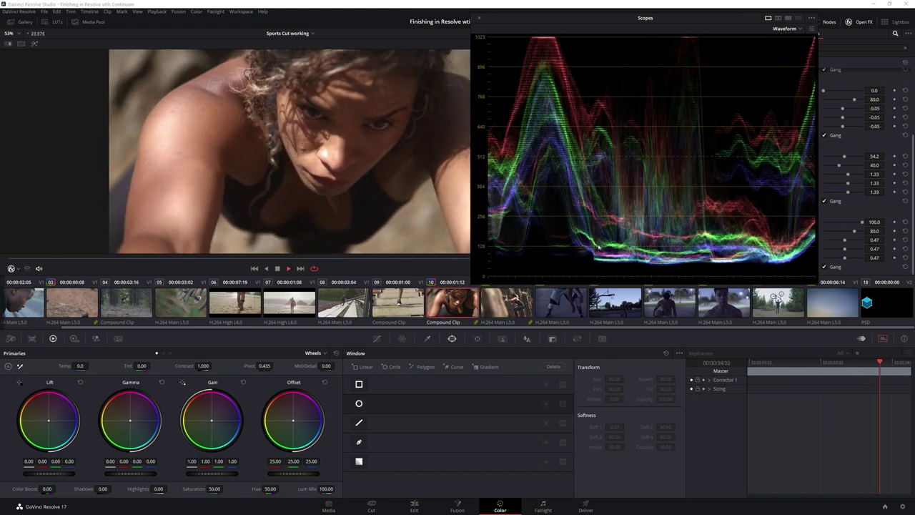
pyautogui.press('Down')
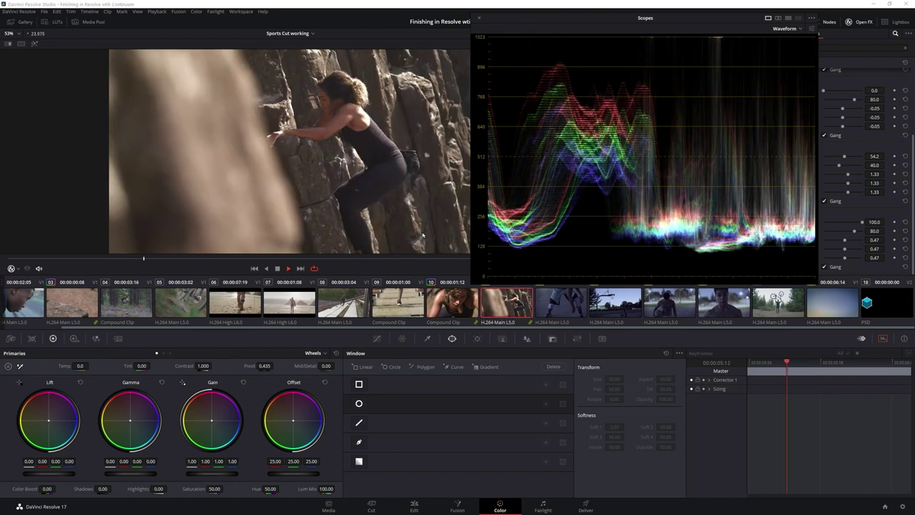
pyautogui.press('Up')
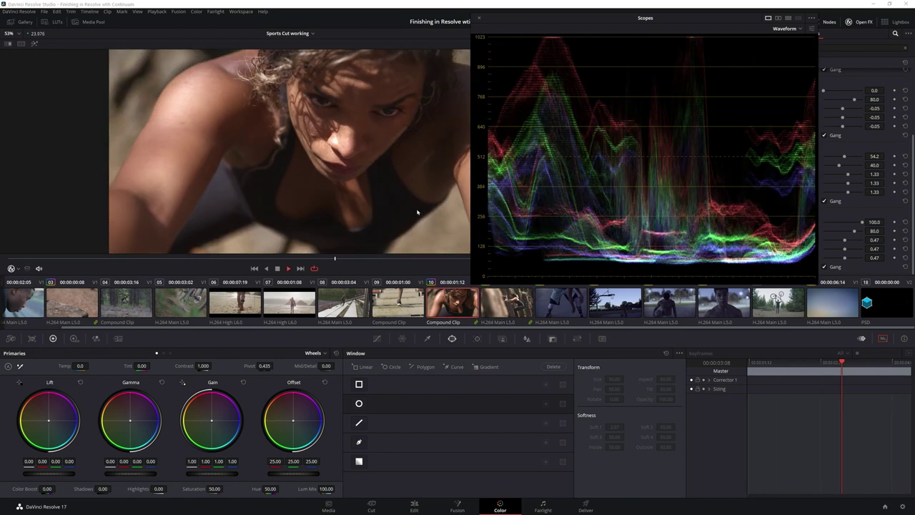
pyautogui.press('Down')
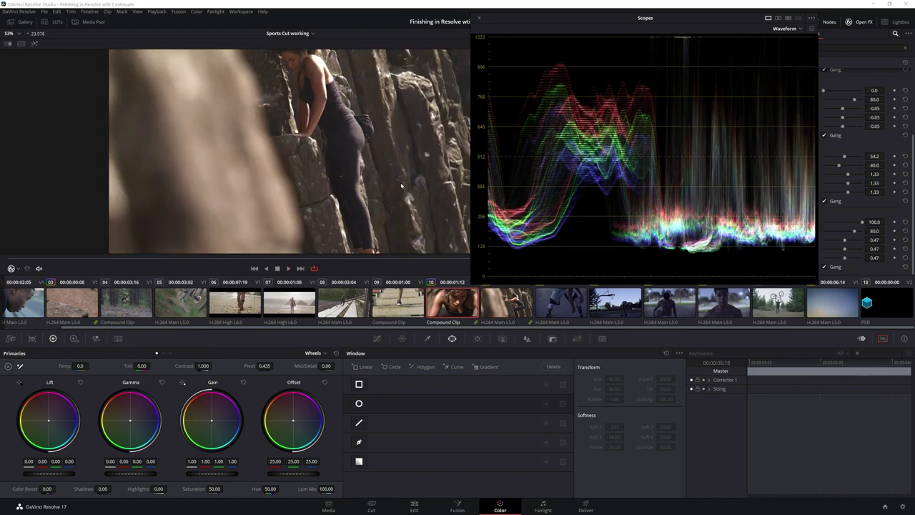
pyautogui.press('space')
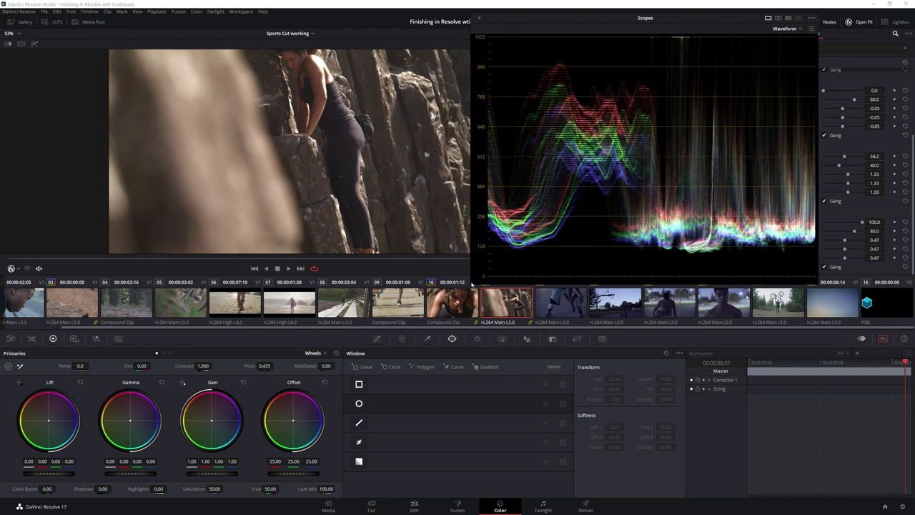
pyautogui.moveTo(629, 18); pyautogui.dragTo(75, 119)
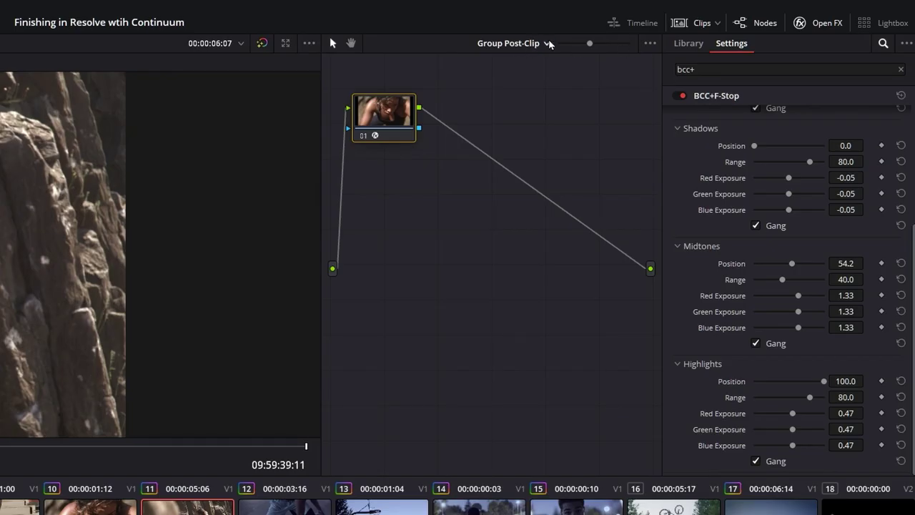
# Step: Switch to the Clip-level grade, lower Lift to -0.02, and play back the darker result
pyautogui.click(707, 34)
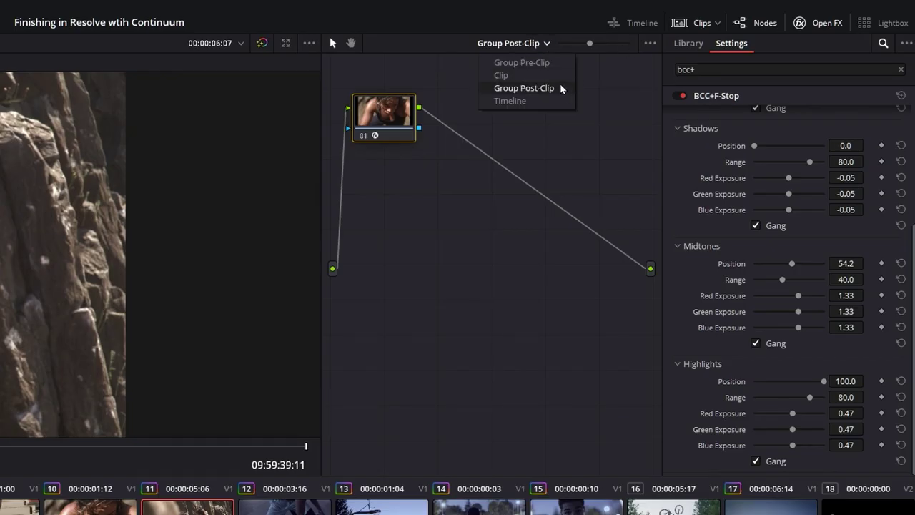
pyautogui.click(542, 80)
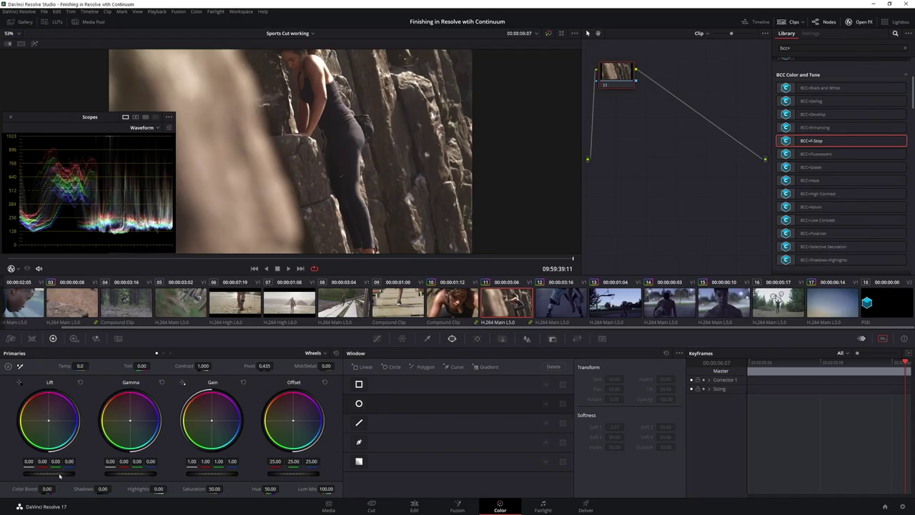
pyautogui.moveTo(60, 474); pyautogui.dragTo(56, 474)
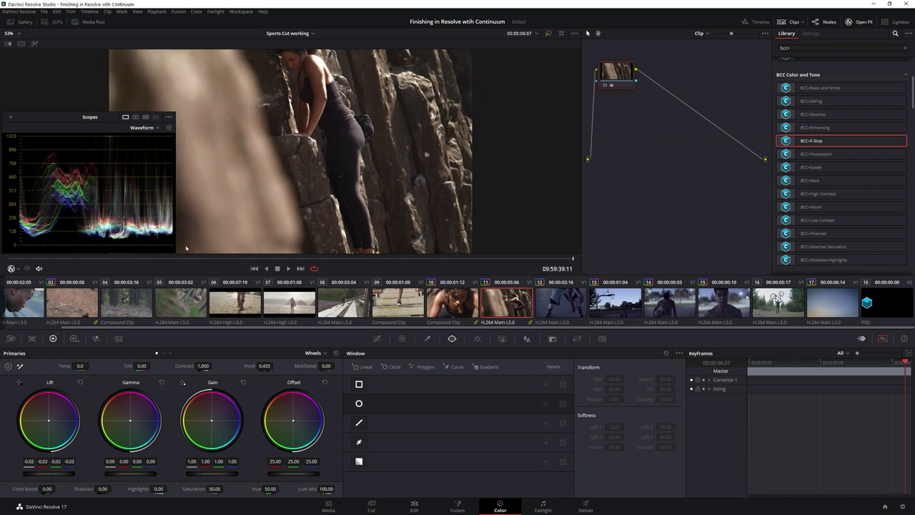
pyautogui.click(288, 268)
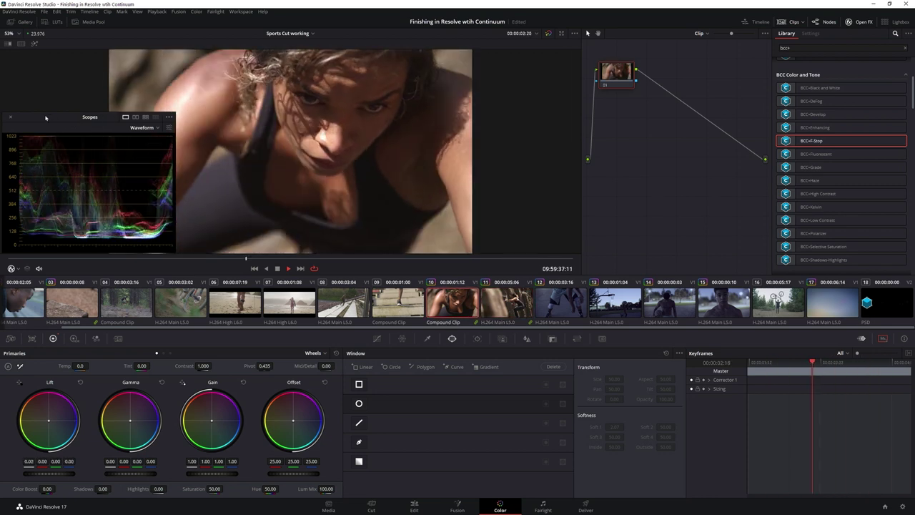
# Step: Dock the scopes, restore the keyframes panel, and view rock clip 03 with all grading bypassed
pyautogui.click(10, 117)
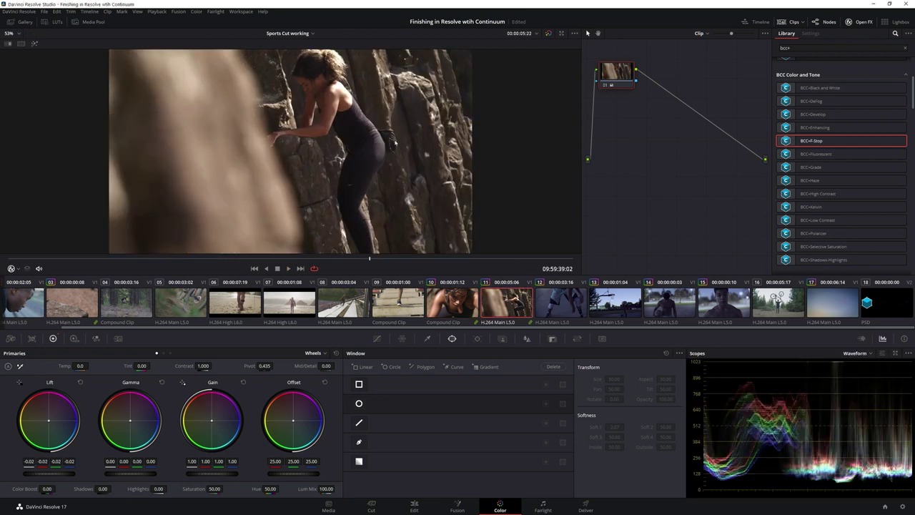
pyautogui.hotkey('ctrl', 'shift', 'w')
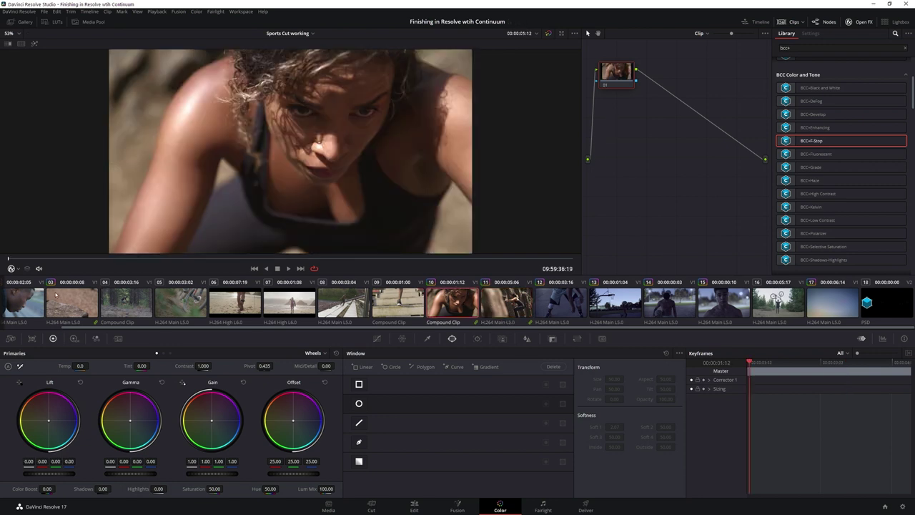
pyautogui.click(73, 305)
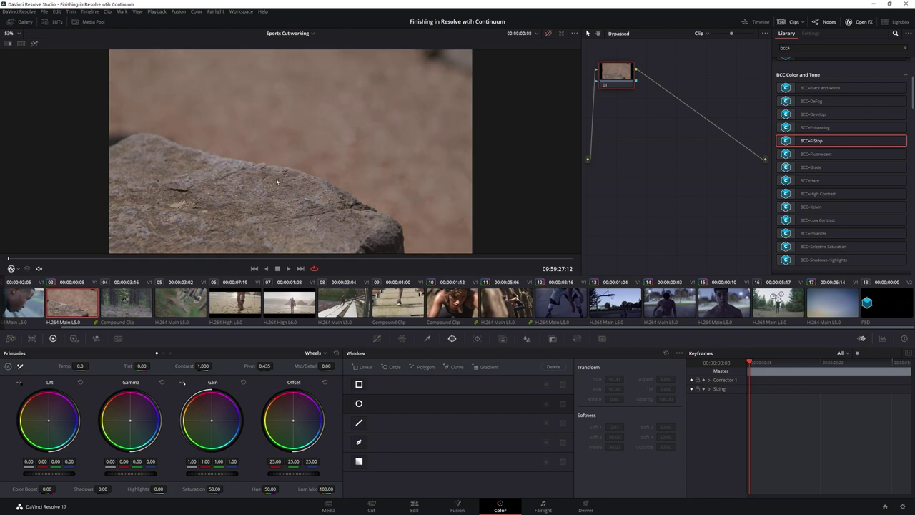
pyautogui.hotkey('shift', 'd')
# Step: Re-enable grades with Shift+D and cycle the bike clip through Group Pre-Clip, Clip and Group Post-Clip grades
pyautogui.hotkey('shift', 'd')
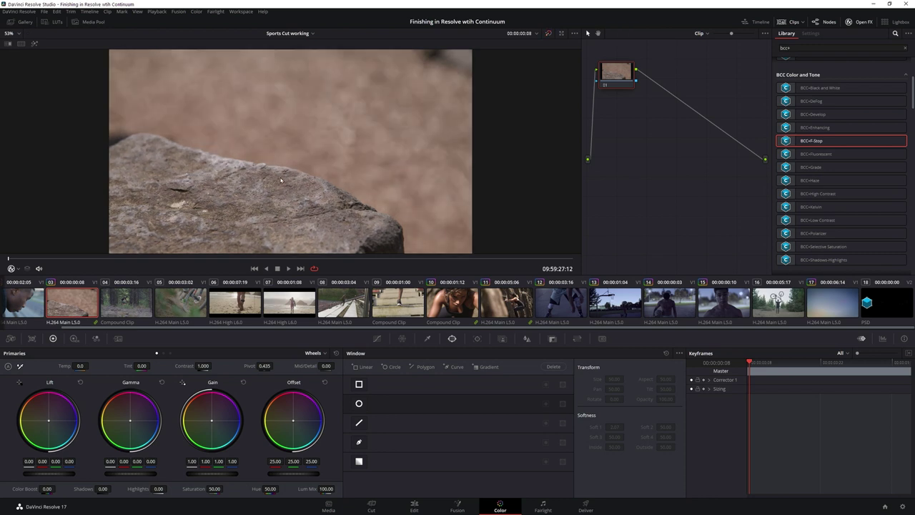
pyautogui.hotkey('shift', 'd')
pyautogui.hotkey('shift', 'd')
pyautogui.click(701, 33)
pyautogui.click(715, 60)
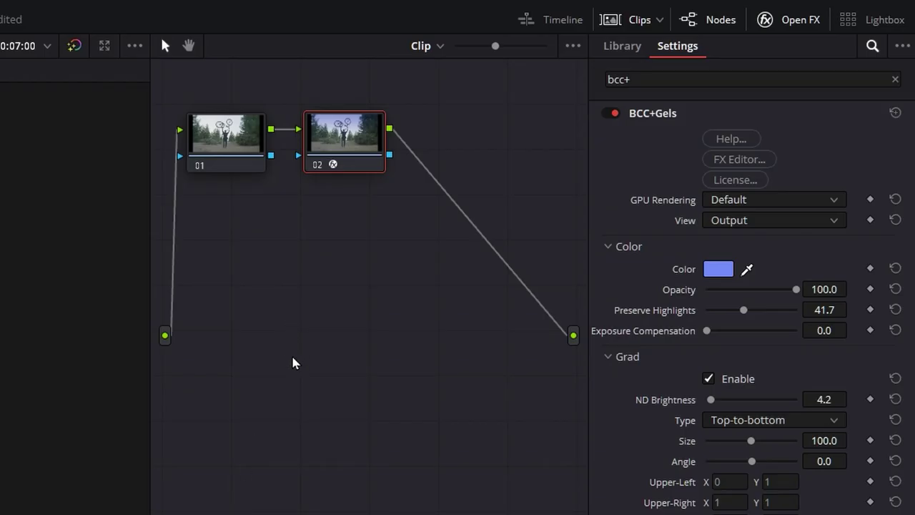
pyautogui.click(437, 47)
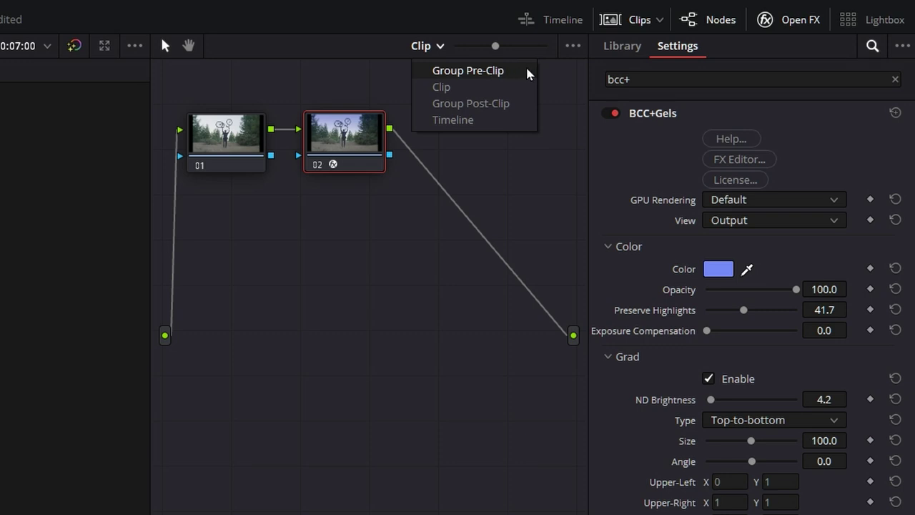
pyautogui.click(528, 71)
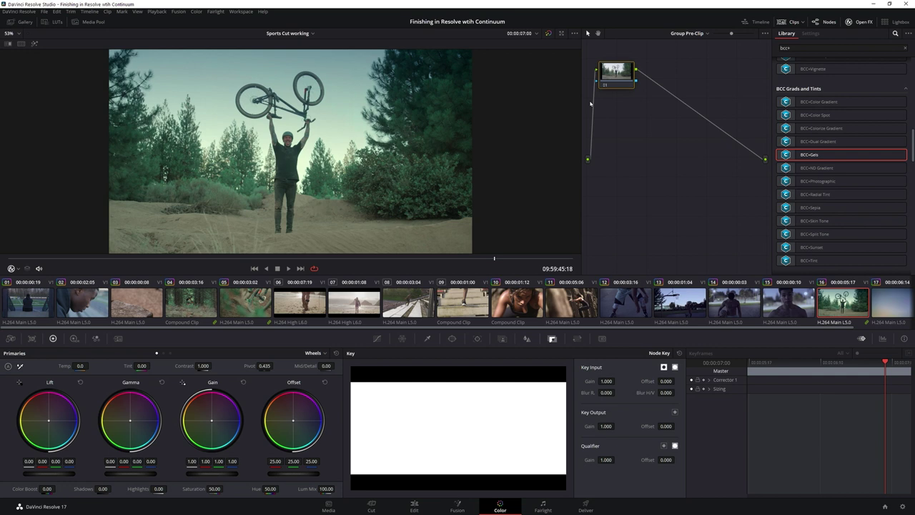
pyautogui.click(704, 34)
pyautogui.click(692, 52)
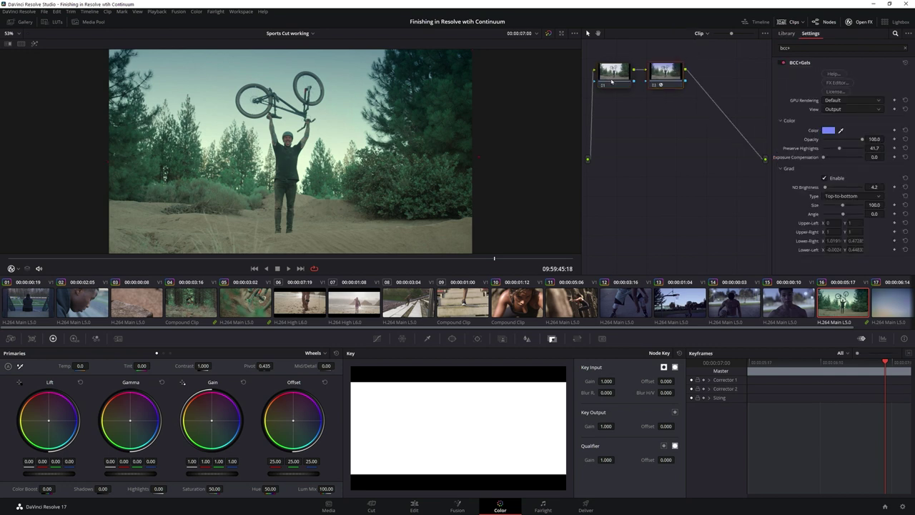
pyautogui.click(705, 33)
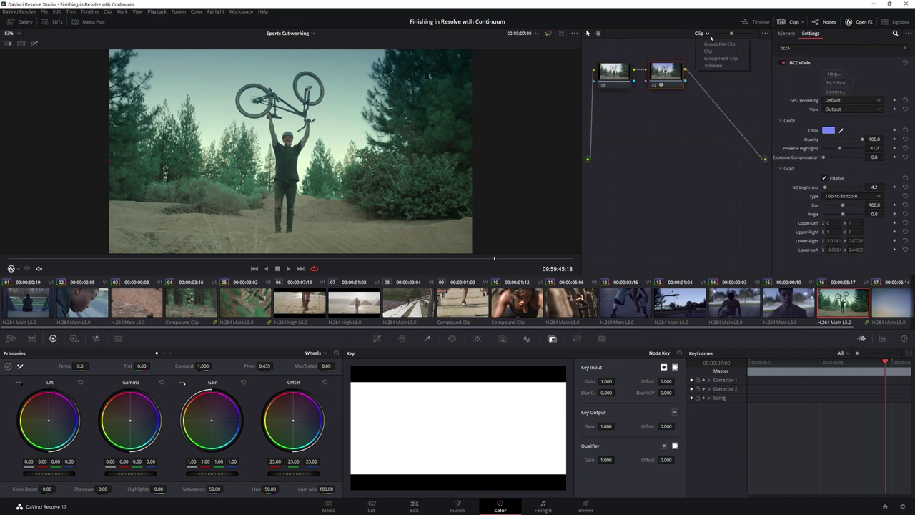
pyautogui.click(743, 59)
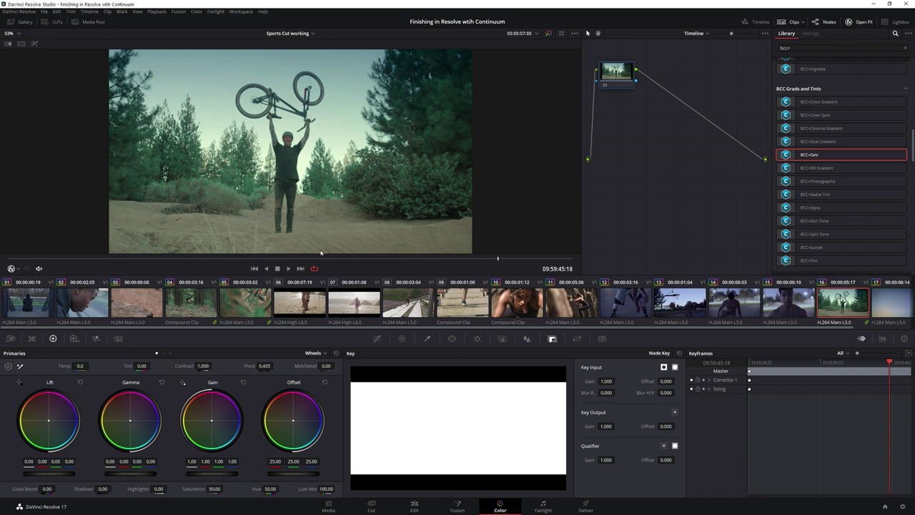
# Step: Select clip 02 and drop BCC+Film Stocks from the OpenFX Library onto Timeline node 01
pyautogui.click(549, 304)
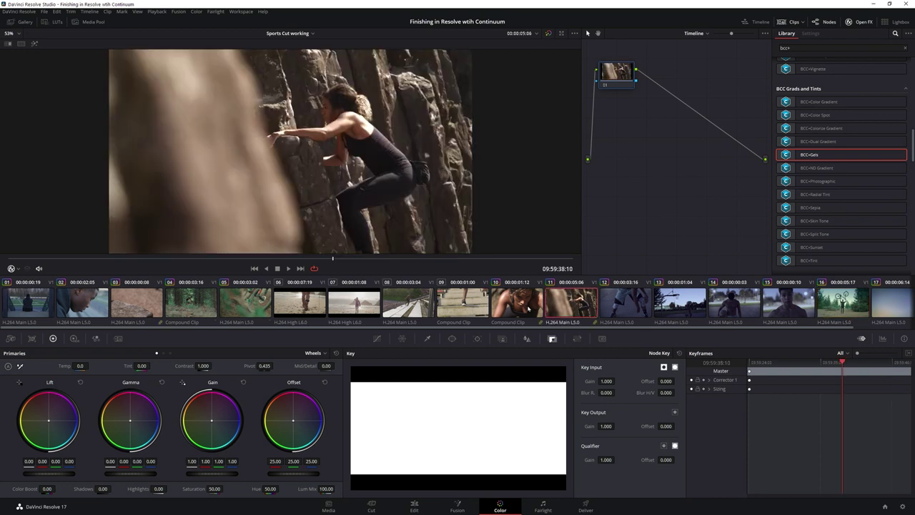
pyautogui.click(539, 304)
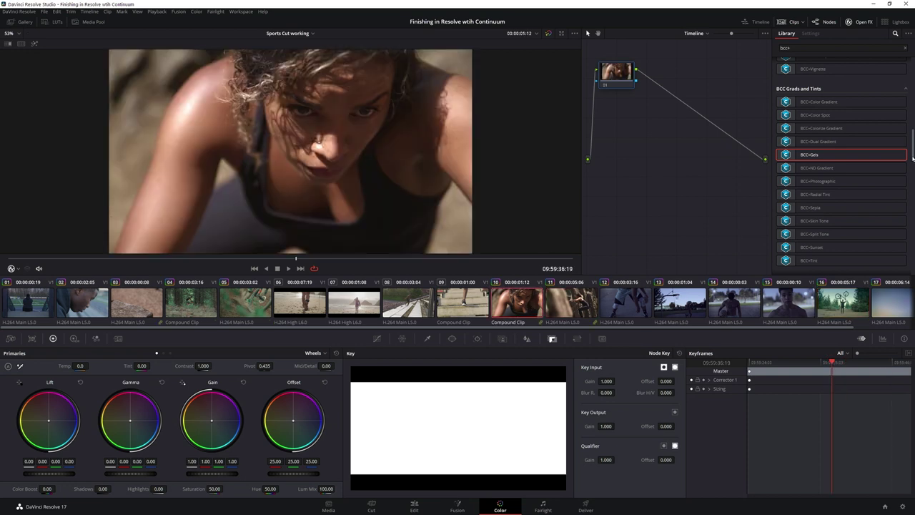
pyautogui.scroll(-2, 912, 162)
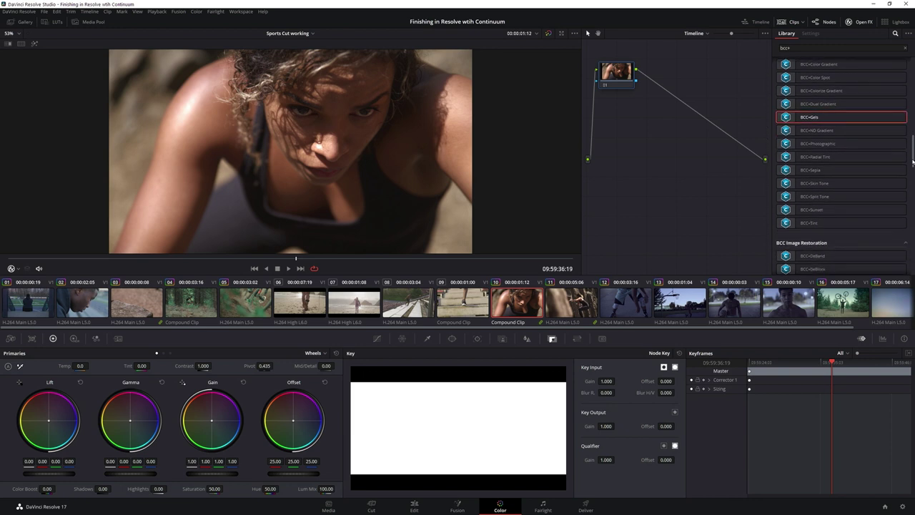
pyautogui.scroll(10, 912, 161)
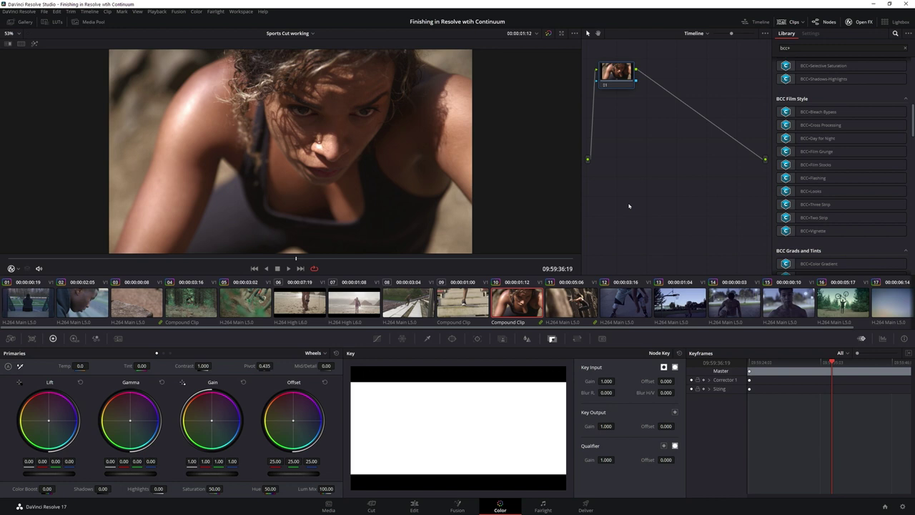
pyautogui.click(94, 306)
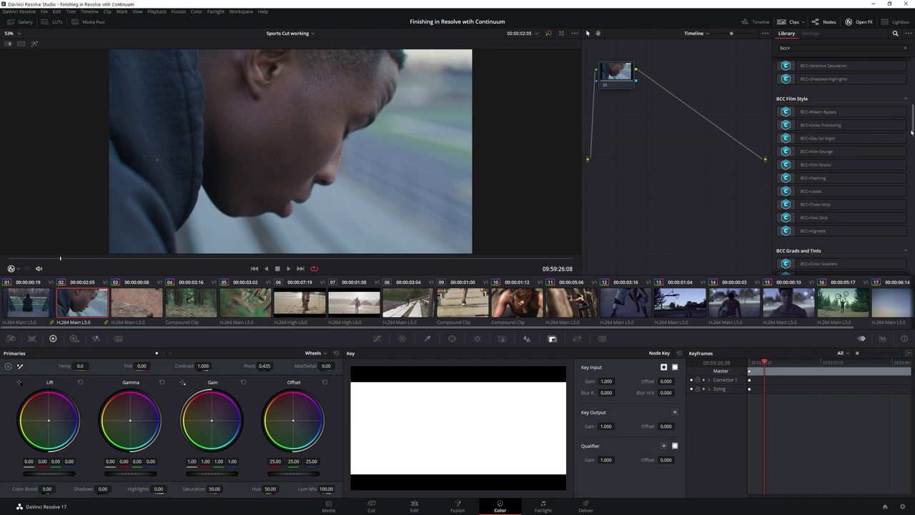
pyautogui.moveTo(816, 168); pyautogui.dragTo(629, 77)
# Step: Open Film Stocks in the Continuum FX Editor and filter presets to Motion Picture Films
pyautogui.click(846, 83)
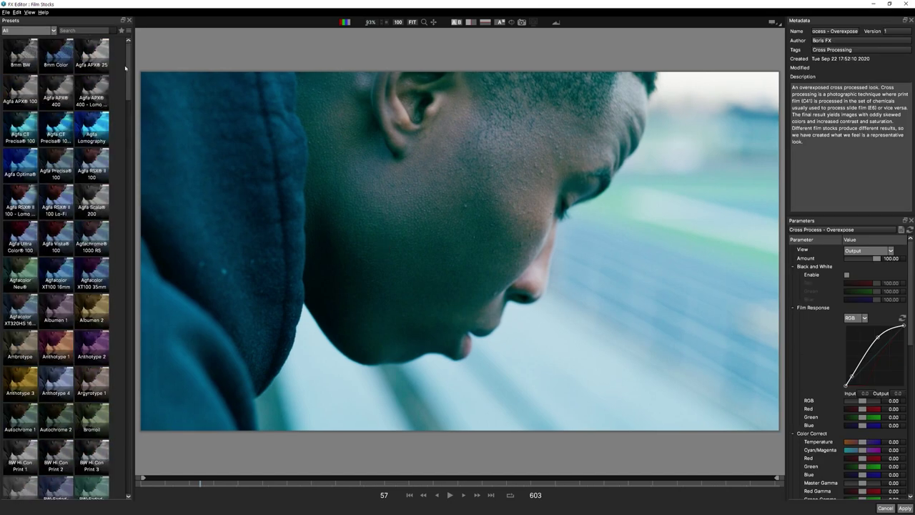
pyautogui.scroll(-1, 133, 114)
pyautogui.moveTo(133, 114); pyautogui.dragTo(133, 208)
pyautogui.click(51, 30)
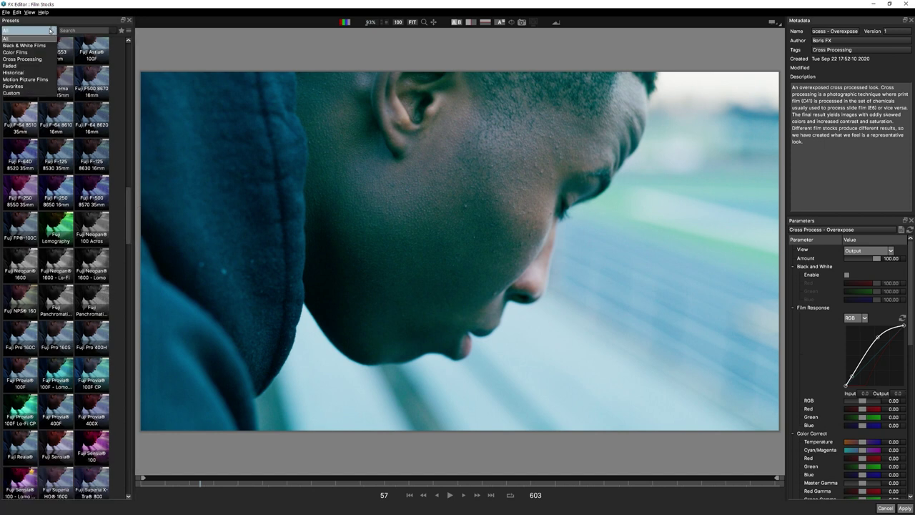
pyautogui.click(42, 79)
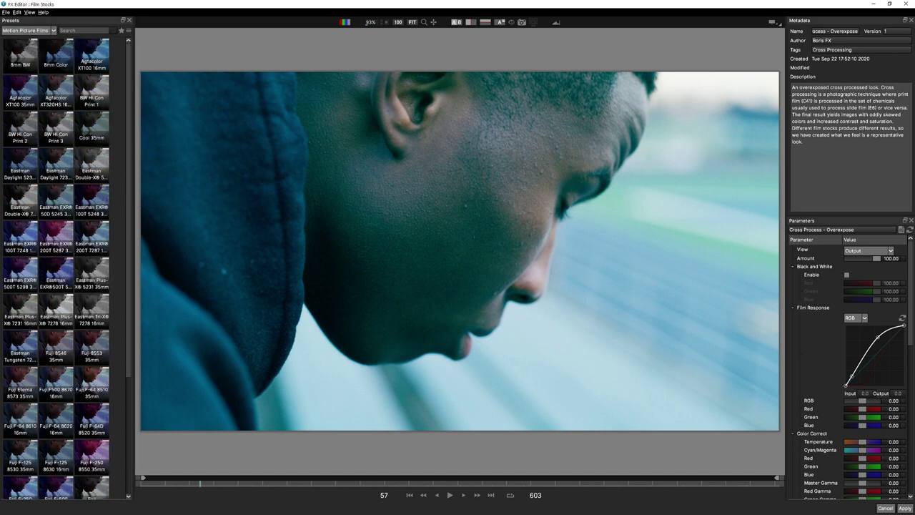
# Step: Preview Eastman EXR, Eastman Tungsten 7240, Fuji F-64 and F-125 stocks, then choose Kodak 5219 35mm
pyautogui.click(24, 233)
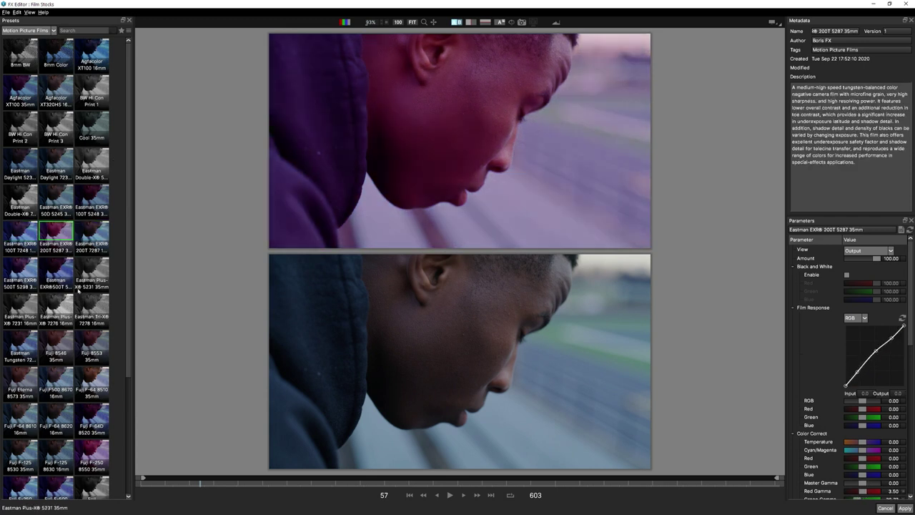
pyautogui.click(29, 343)
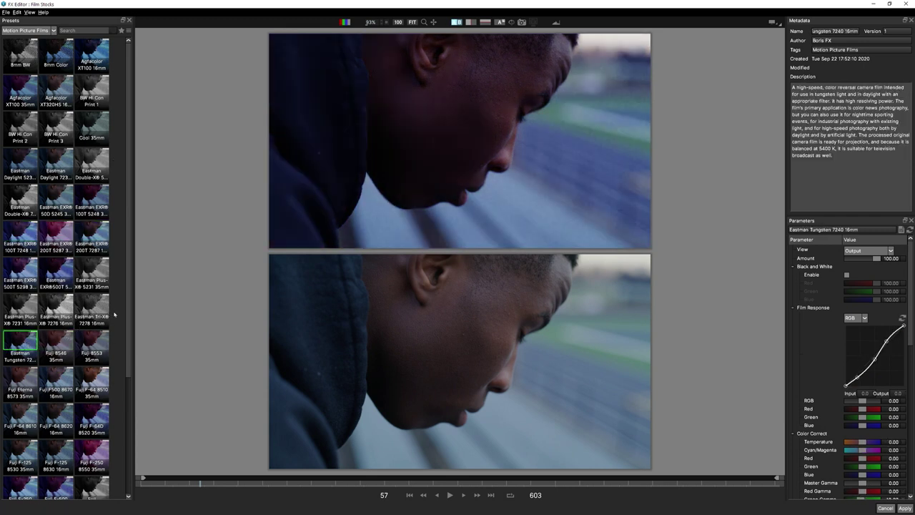
pyautogui.moveTo(129, 322); pyautogui.dragTo(129, 425)
pyautogui.click(92, 236)
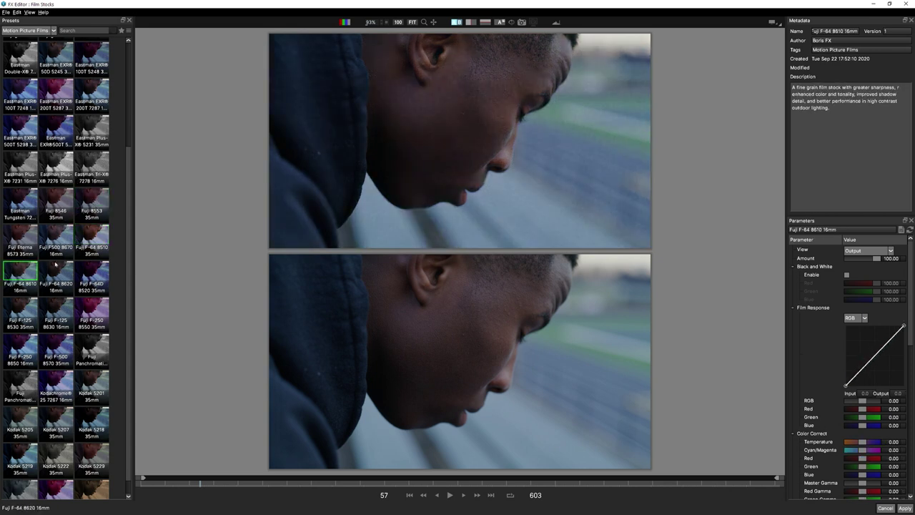
pyautogui.click(92, 236)
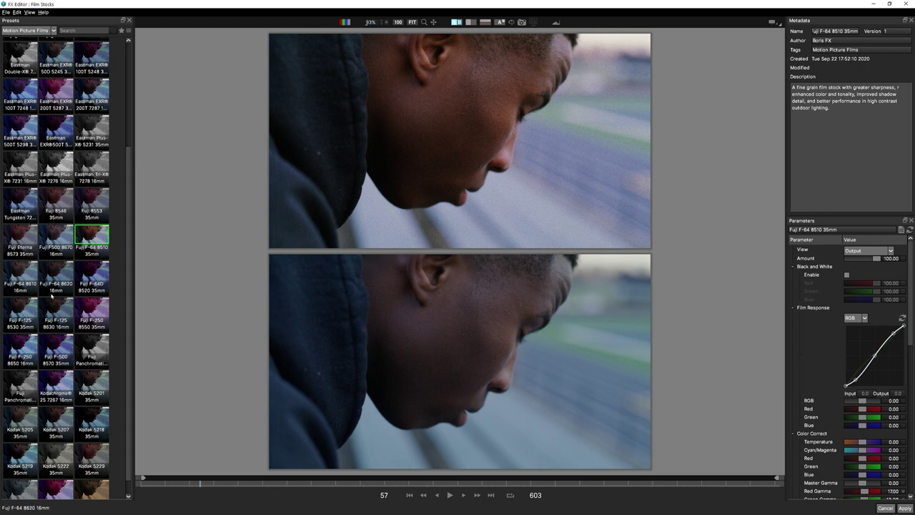
pyautogui.click(21, 313)
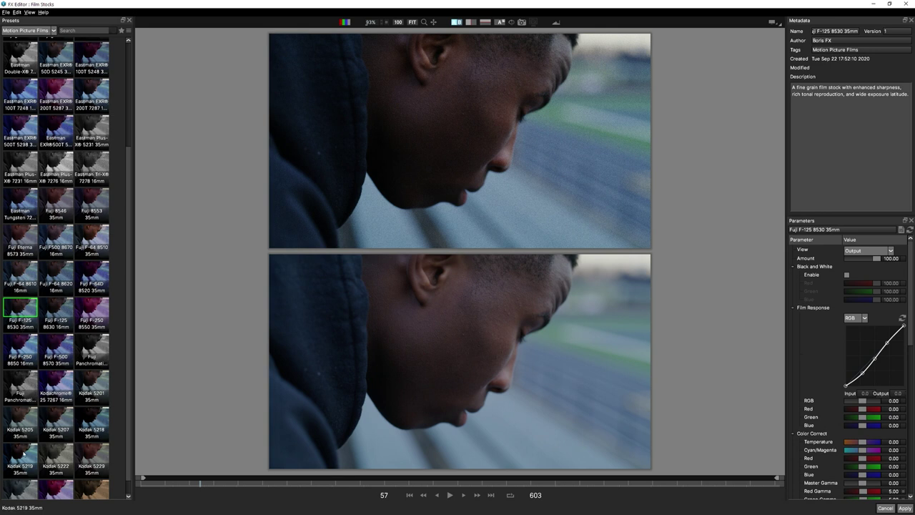
pyautogui.click(25, 450)
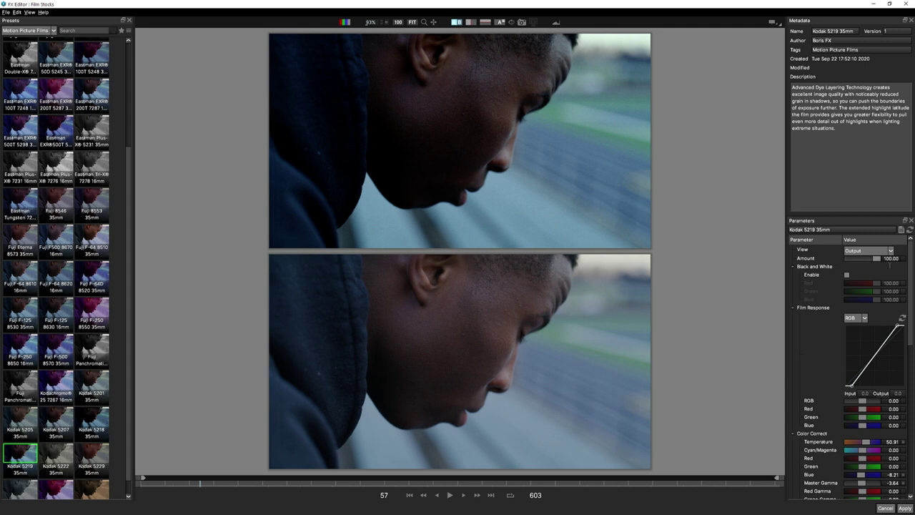
# Step: Try different film stock strengths, settling on an Amount of 25
pyautogui.moveTo(879, 261); pyautogui.dragTo(845, 260)
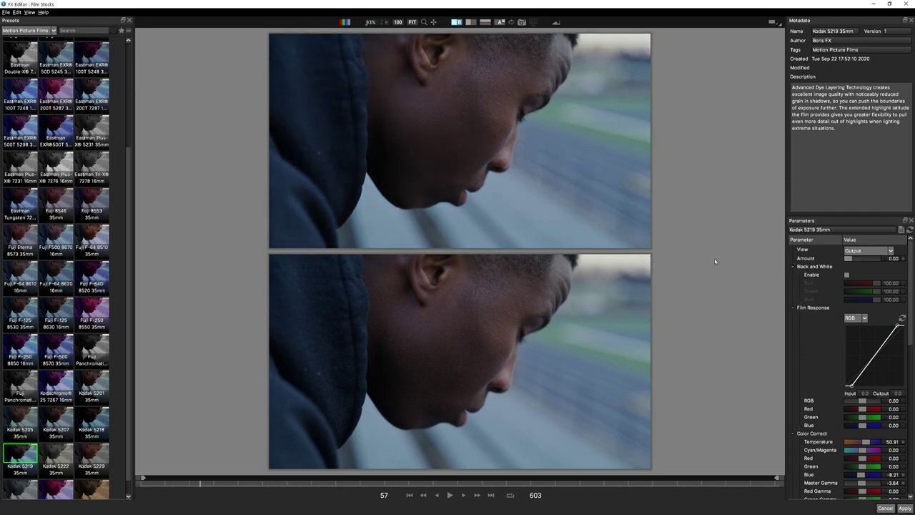
pyautogui.moveTo(848, 259); pyautogui.dragTo(883, 259)
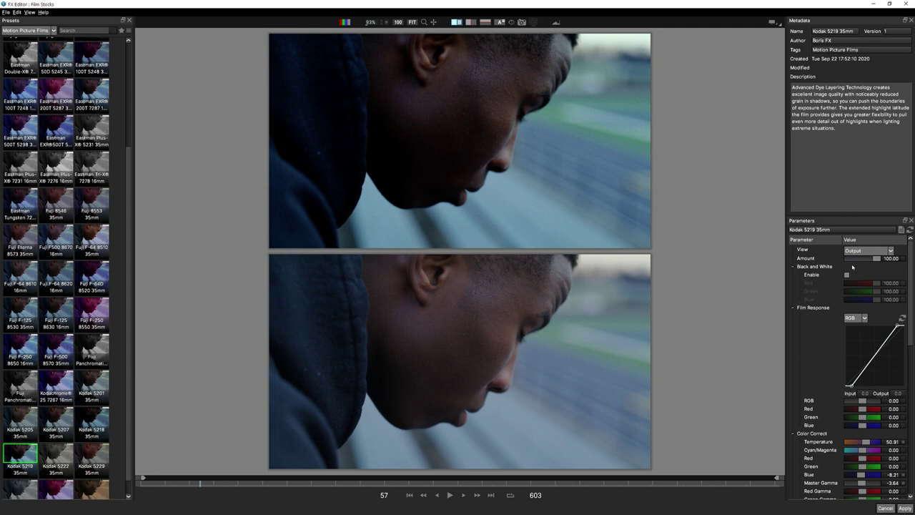
pyautogui.moveTo(873, 259); pyautogui.dragTo(854, 259)
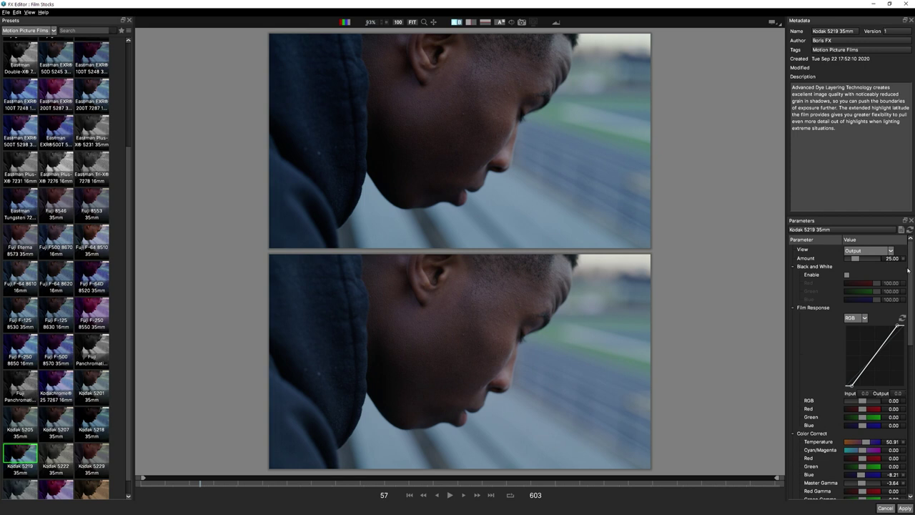
pyautogui.moveTo(908, 268); pyautogui.dragTo(909, 415)
# Step: In single enlarged view, set grain size 2.92, red 6.25, blue 8.75 and softness 0.50
pyautogui.click(456, 24)
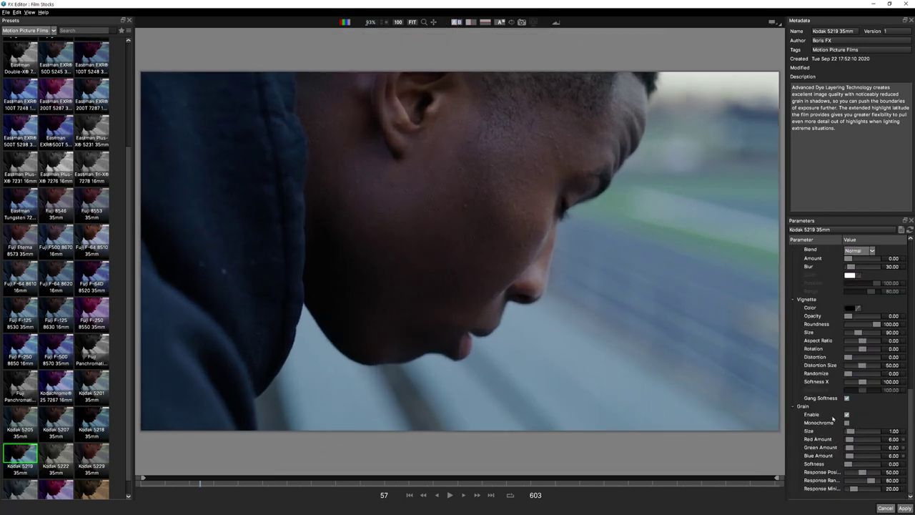
pyautogui.moveTo(851, 431); pyautogui.dragTo(857, 431)
pyautogui.moveTo(850, 439); pyautogui.dragTo(849, 455)
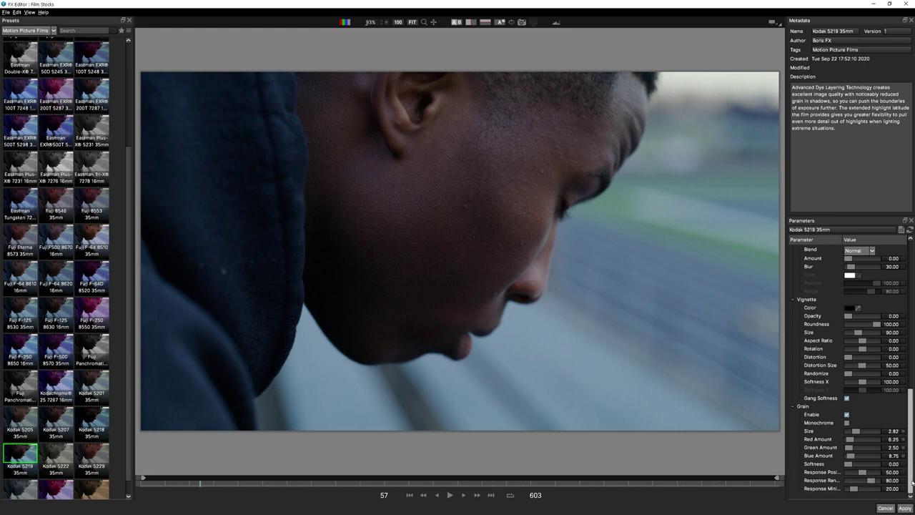
pyautogui.moveTo(848, 464); pyautogui.dragTo(847, 467)
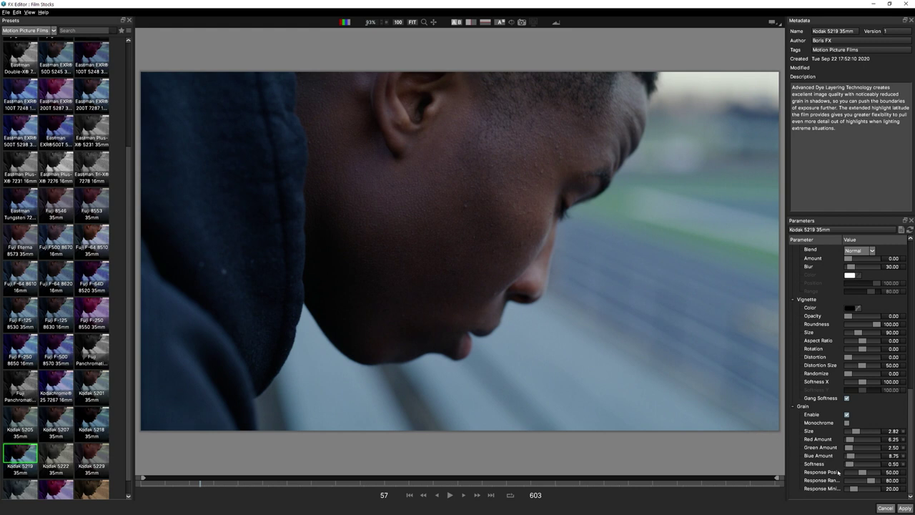
# Step: Apply the look back to Resolve, hide the node graph and clips, and lower red grain to 11.9
pyautogui.click(905, 508)
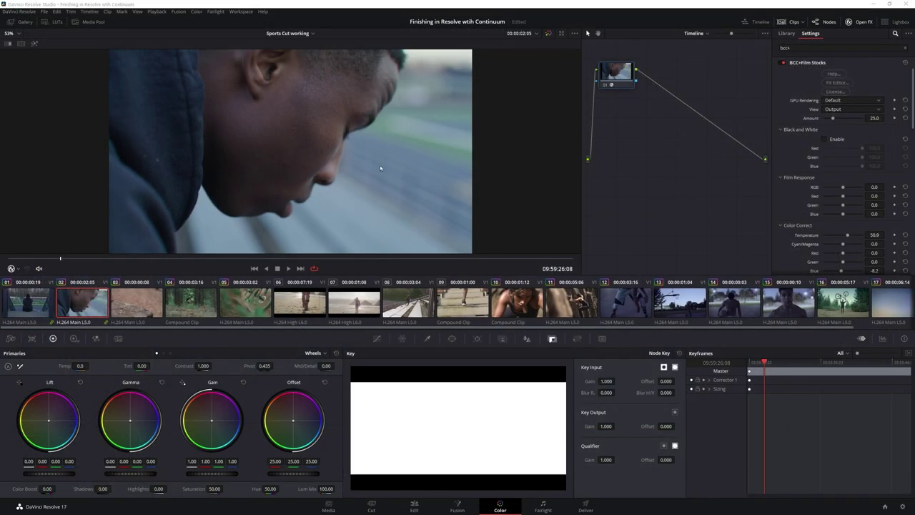
pyautogui.click(817, 23)
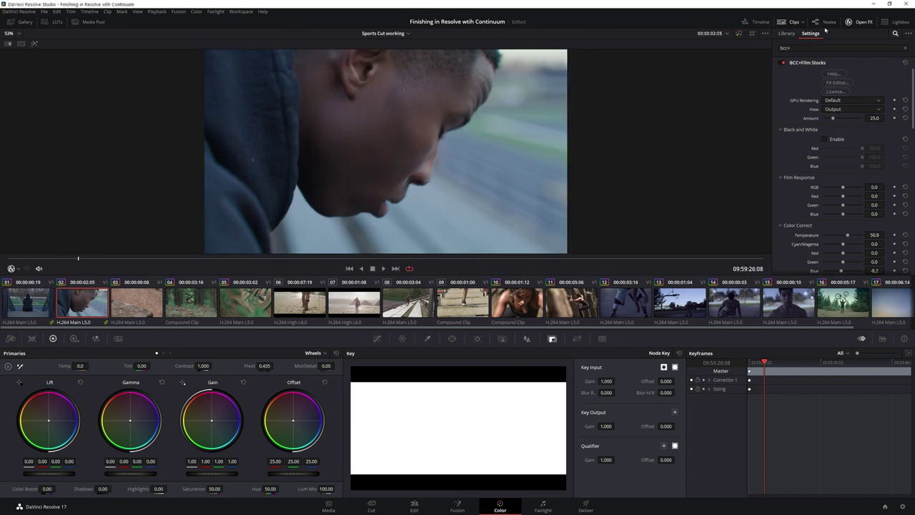
pyautogui.click(862, 23)
pyautogui.click(857, 25)
pyautogui.click(792, 21)
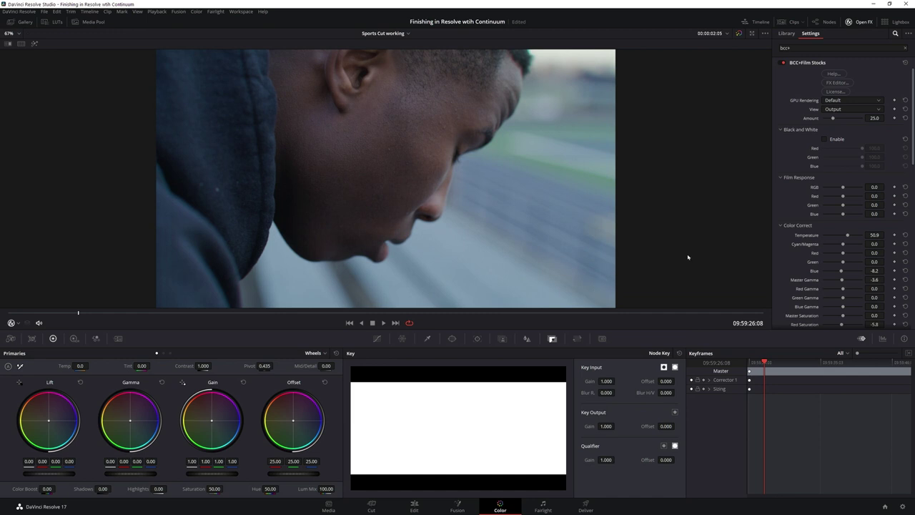
pyautogui.scroll(-10, 829, 266)
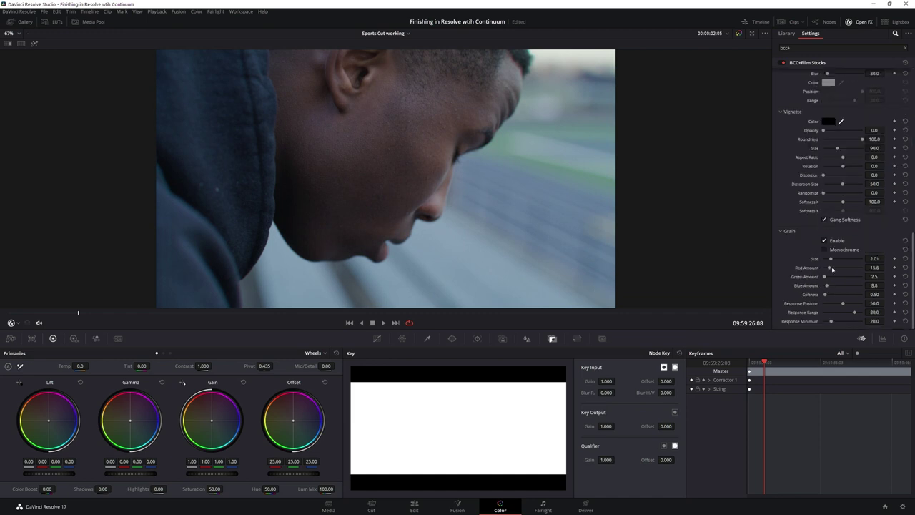
pyautogui.moveTo(832, 268); pyautogui.dragTo(829, 269)
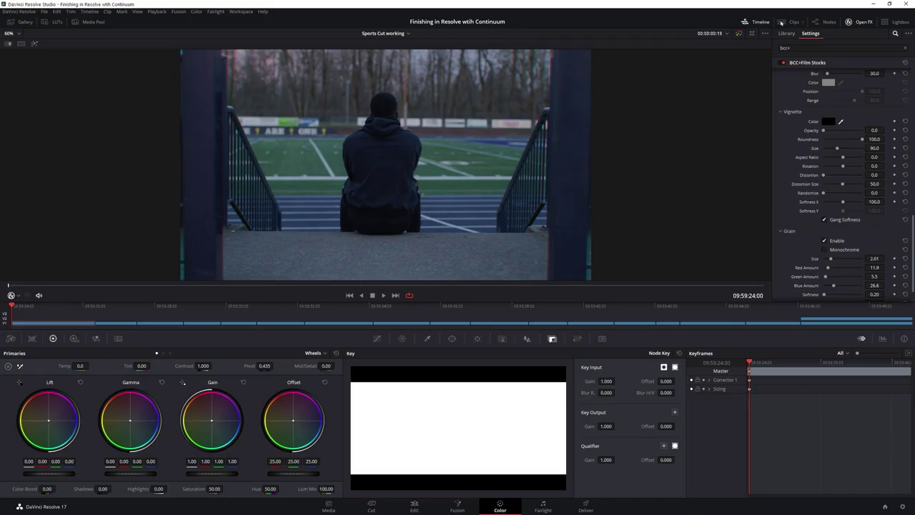
# Step: Hide the timeline, play the montage, then show nodes and jump through climbing, portrait, bike and stadium shots
pyautogui.click(760, 22)
pyautogui.press('space')
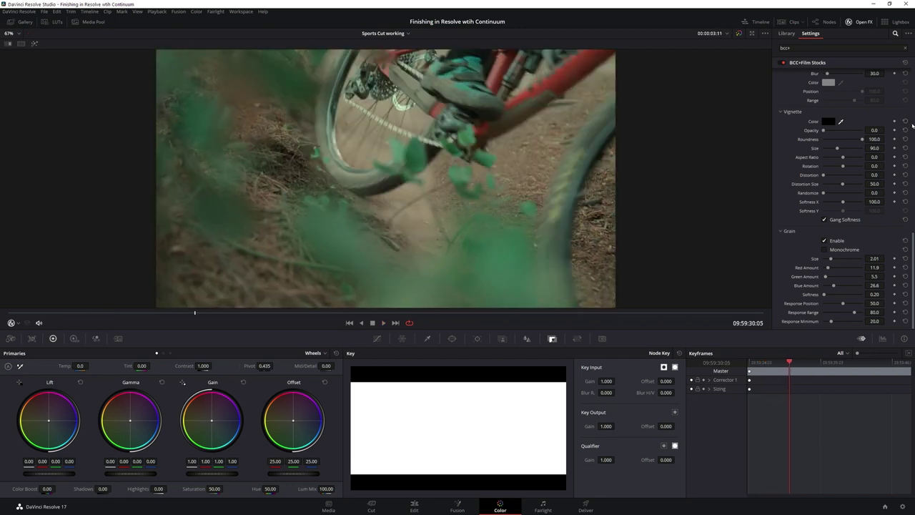
pyautogui.click(825, 22)
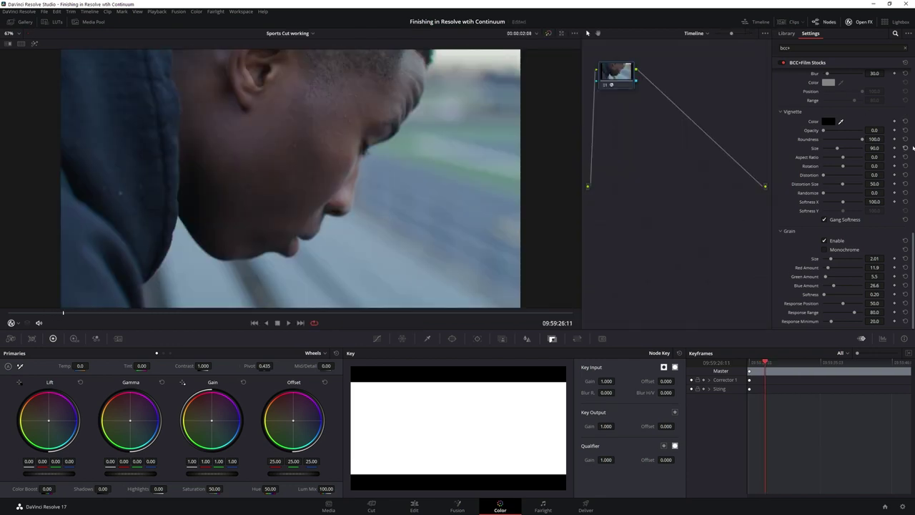
pyautogui.scroll(10, 912, 250)
pyautogui.click(351, 315)
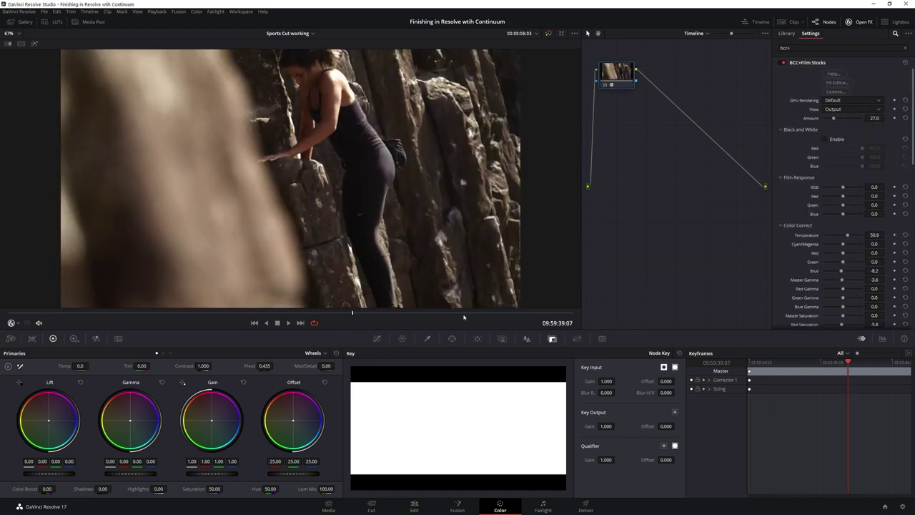
pyautogui.click(463, 315)
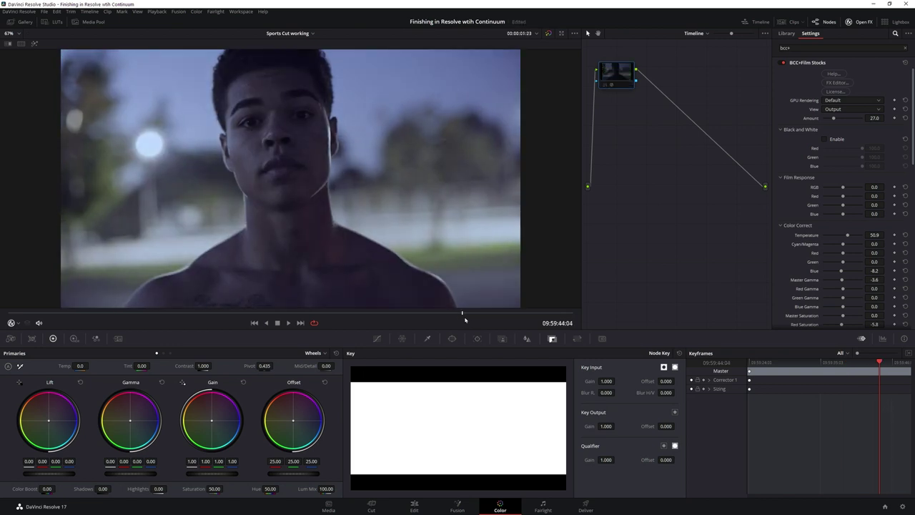
pyautogui.click(129, 312)
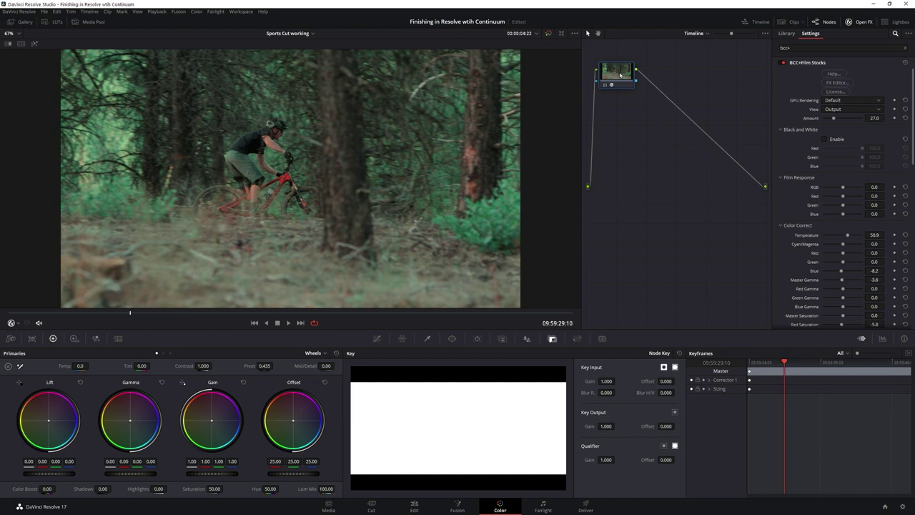
pyautogui.click(50, 311)
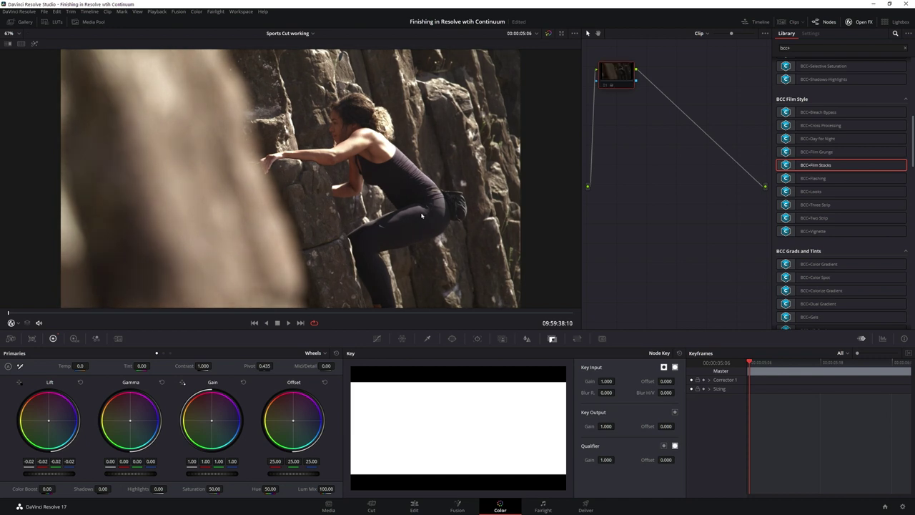
# Step: Inspect the Group Post-Clip BCC+F-Stop grade, then return to the Timeline grade and play the montage
pyautogui.click(706, 33)
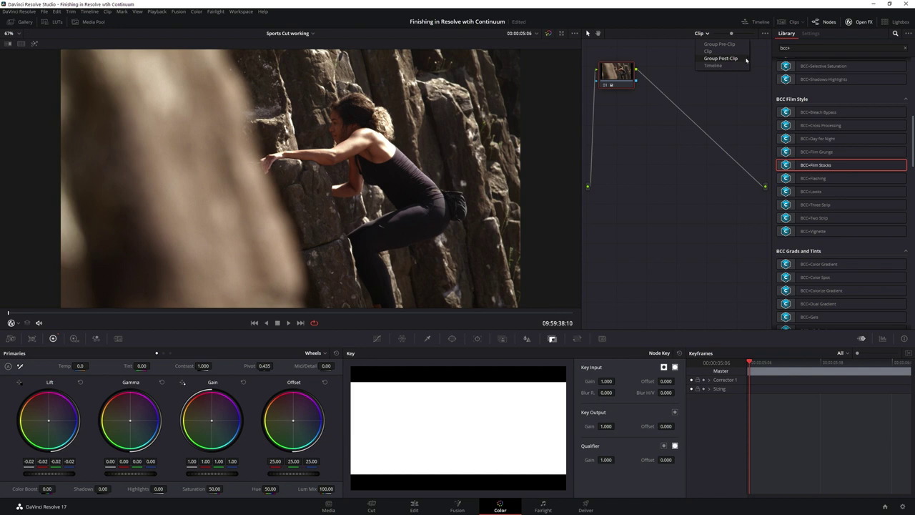
pyautogui.click(746, 59)
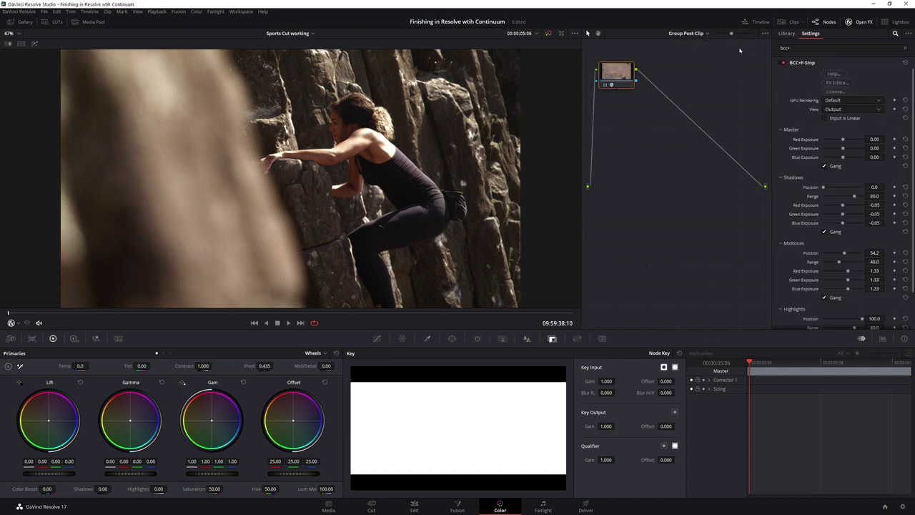
pyautogui.click(698, 35)
pyautogui.click(702, 67)
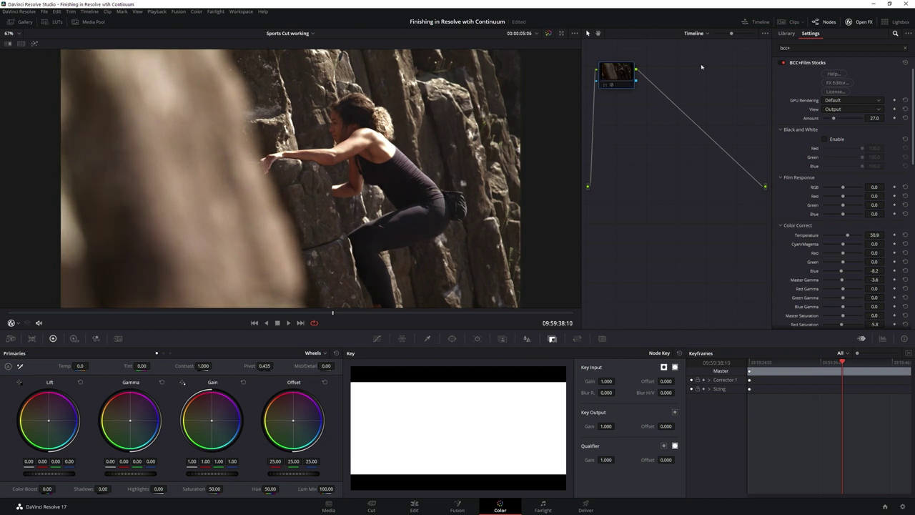
pyautogui.press('space')
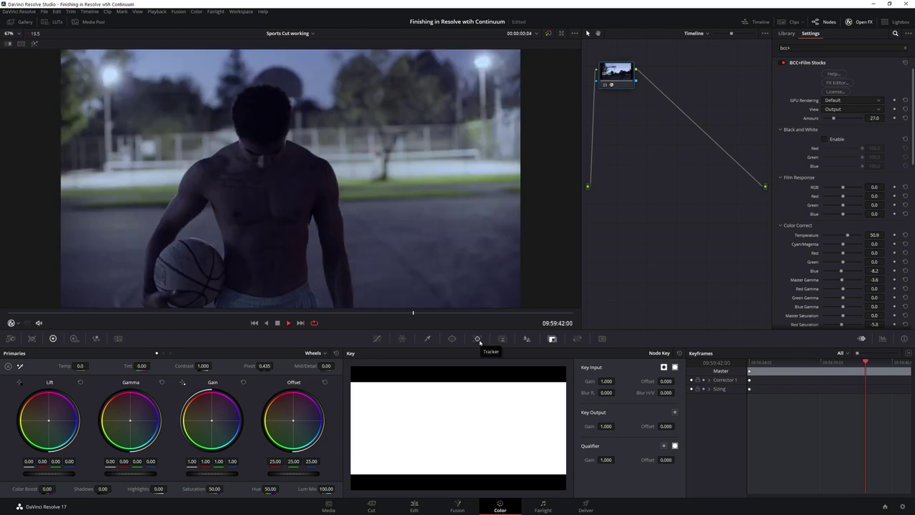